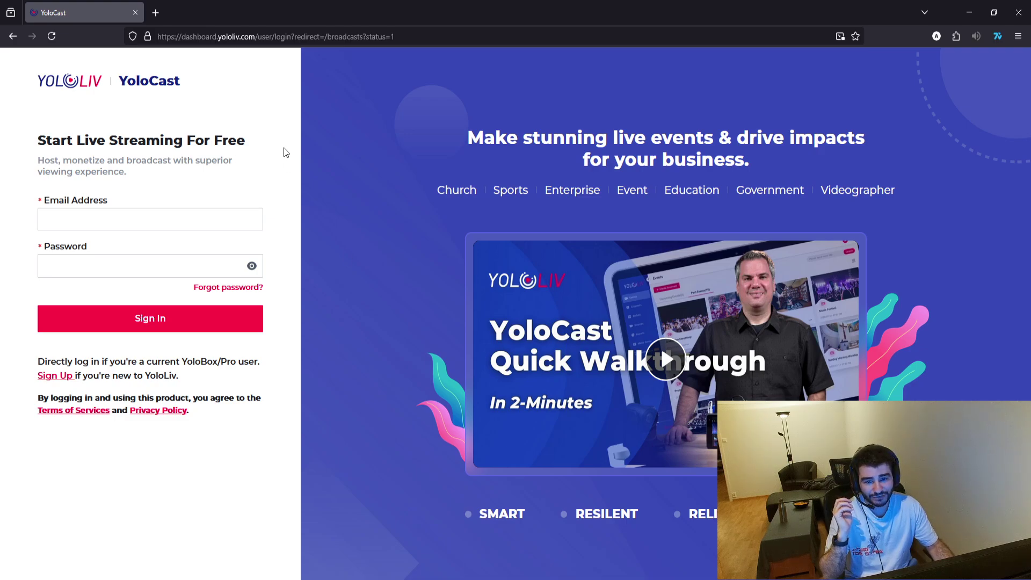
- Sign in to the YoloCast dashboard with the saved account e-mail and password
left_click(130, 224)
left_click(131, 240)
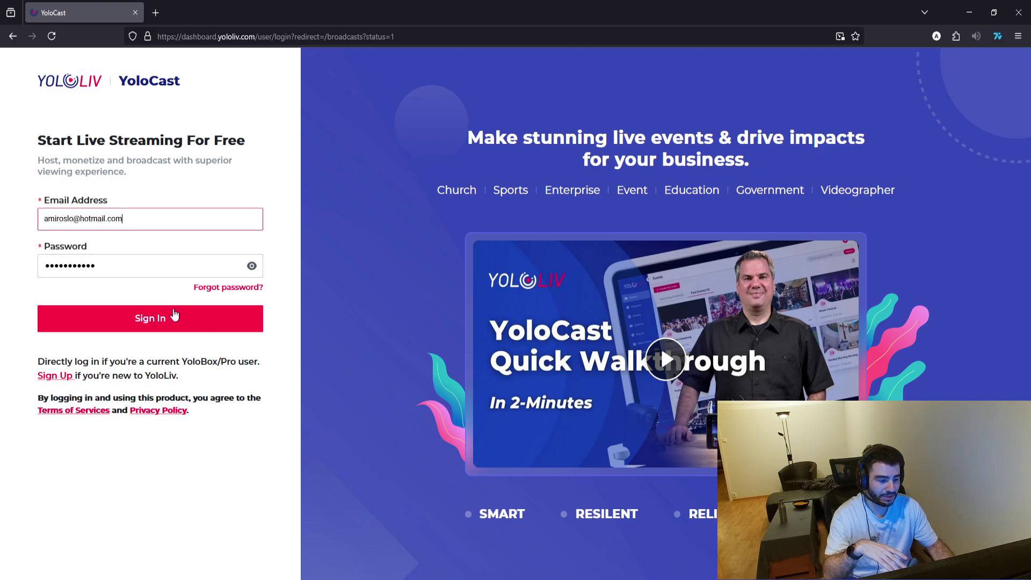
left_click(977, 543)
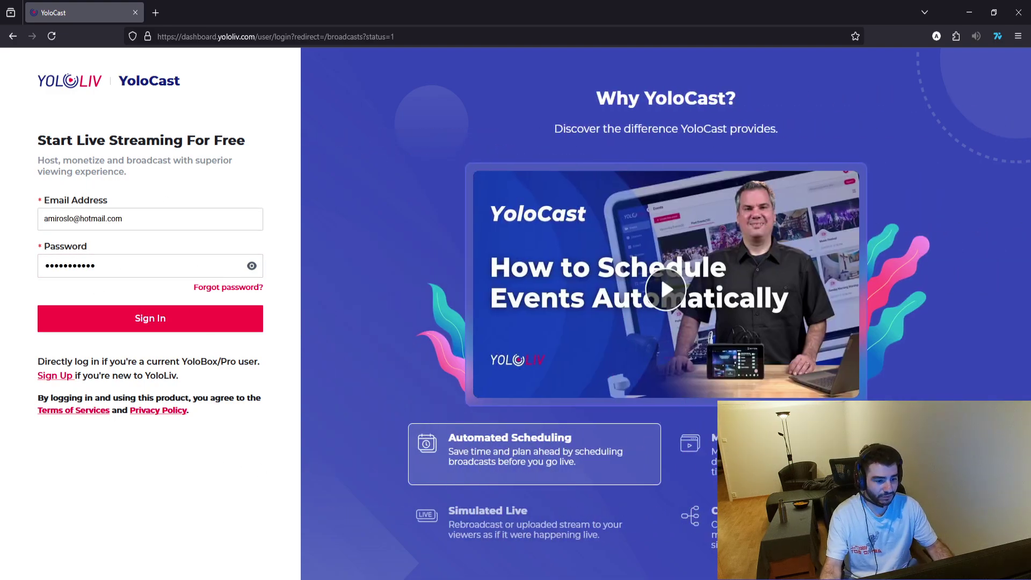
left_click(978, 542)
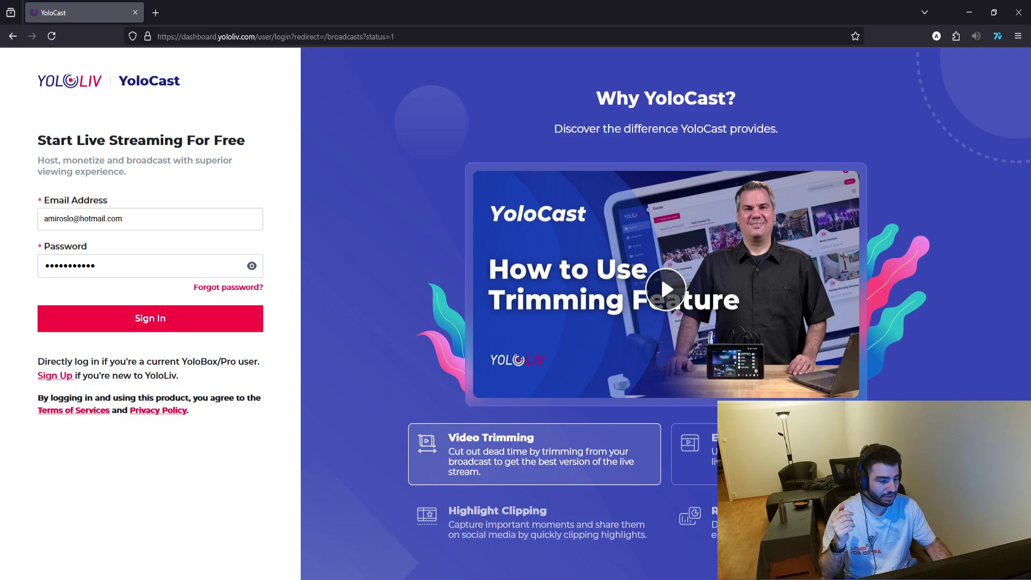
left_click(131, 317)
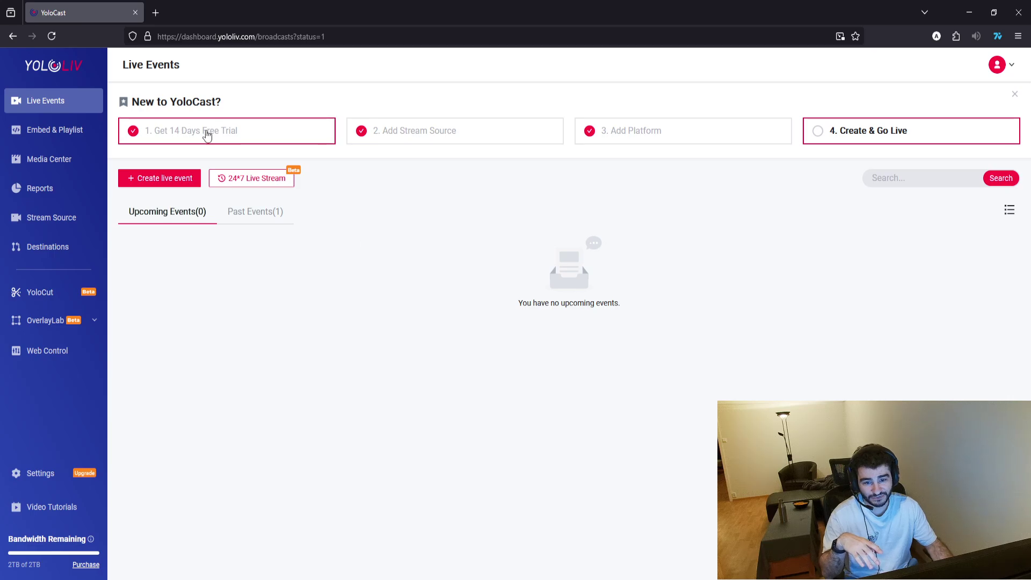
- Check the 14 Days Free Trial item in the onboarding checklist
left_click(229, 140)
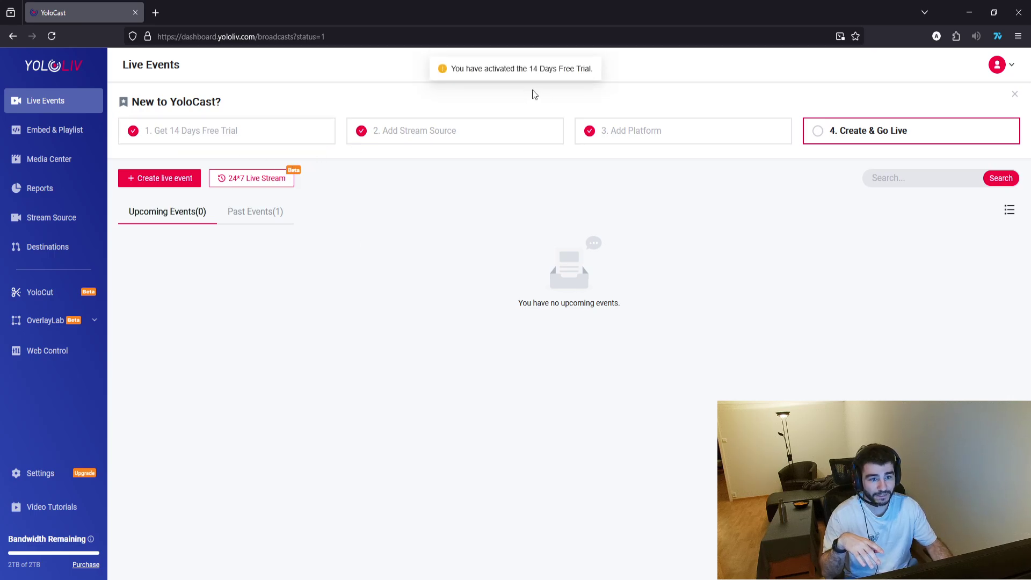
mouse_move(597, 70)
left_mouse_down()
mouse_move(450, 70)
mouse_move(593, 69)
left_mouse_up()
left_click(590, 110)
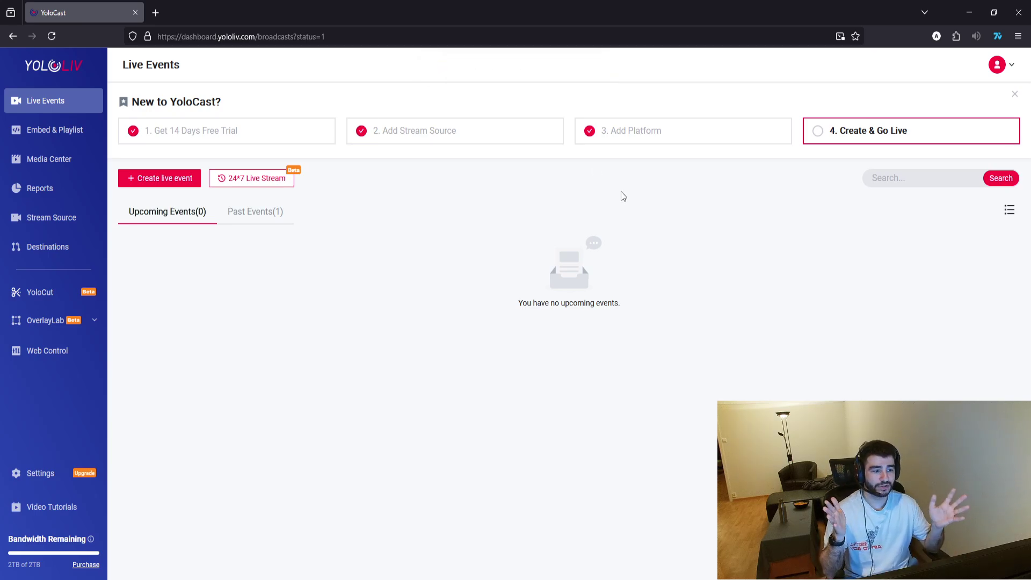
- Open the stream source page from the onboarding checklist's Add Stream Source item
left_click(407, 143)
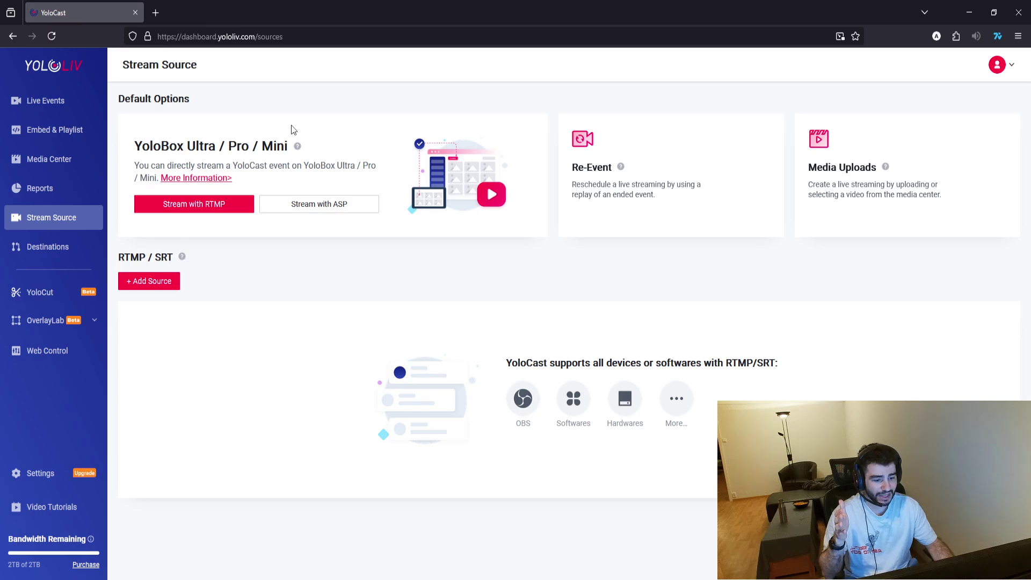
double_click(523, 422)
left_click(525, 422)
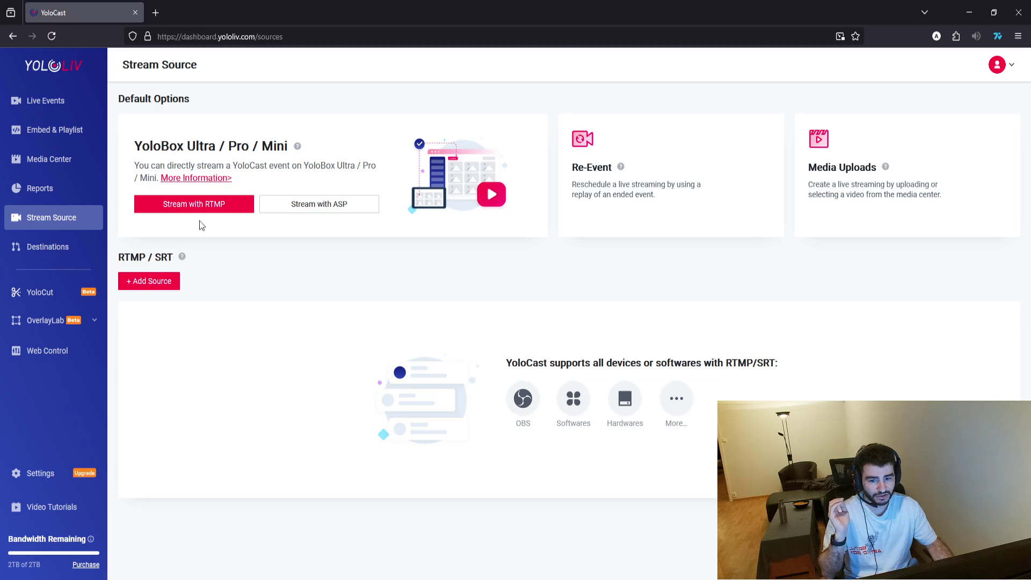
- Add a new RTMP/SRT source named "Streaming", leaving its description empty
left_click(161, 287)
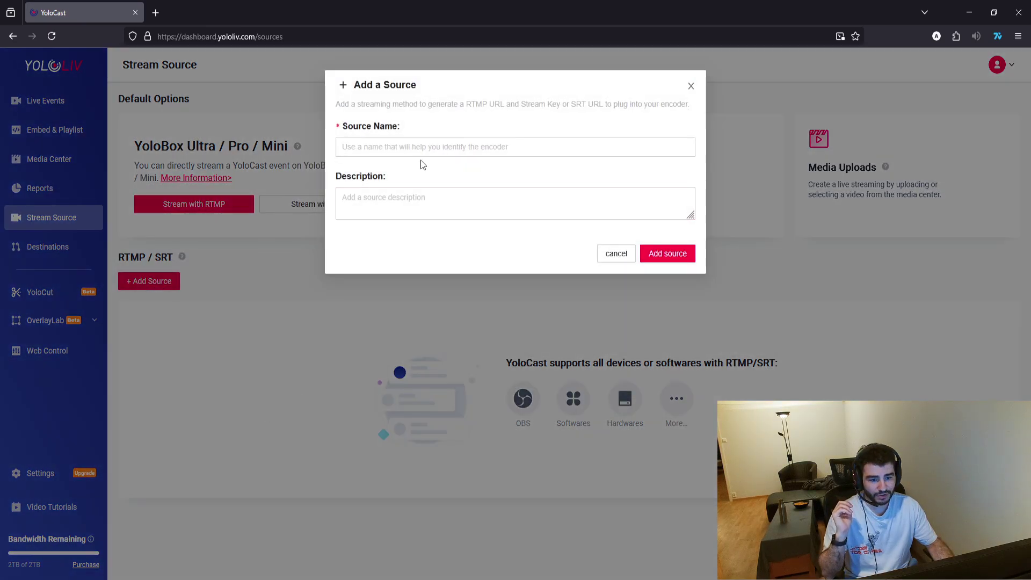
left_click(428, 148)
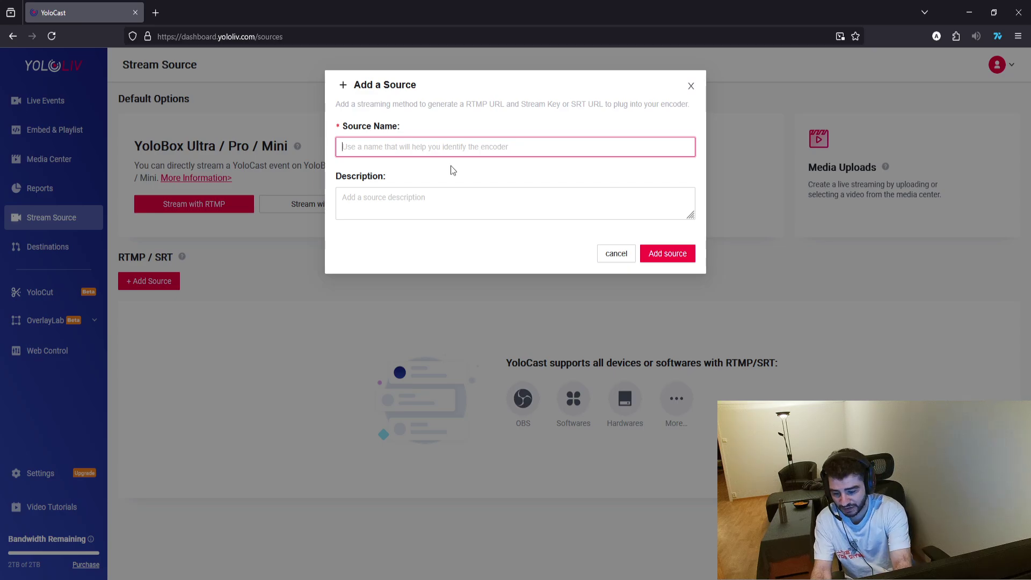
type("Streaming")
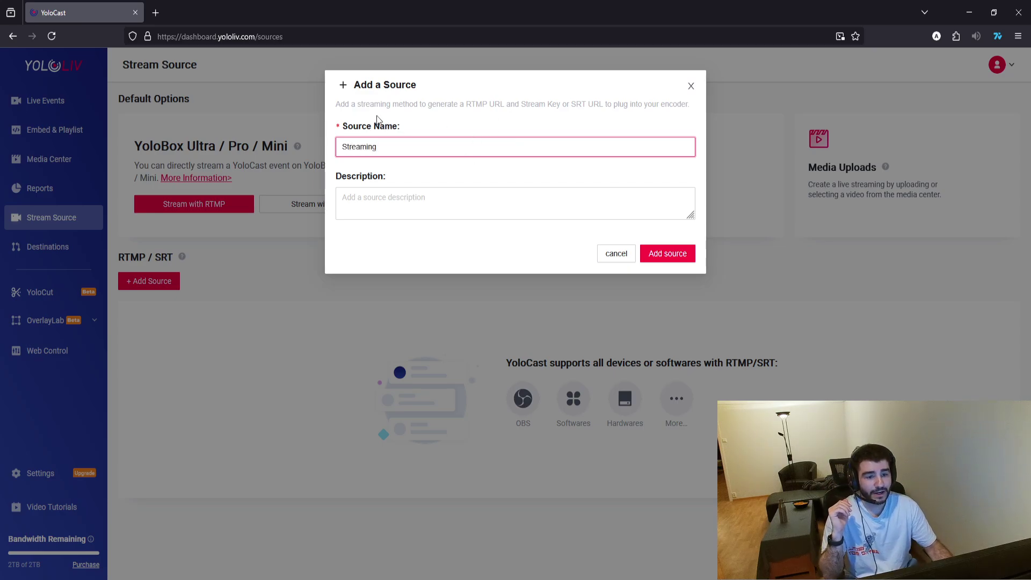
left_click_drag(391, 147, 342, 147)
left_click(413, 148)
left_click_drag(413, 149, 326, 149)
left_click(410, 152)
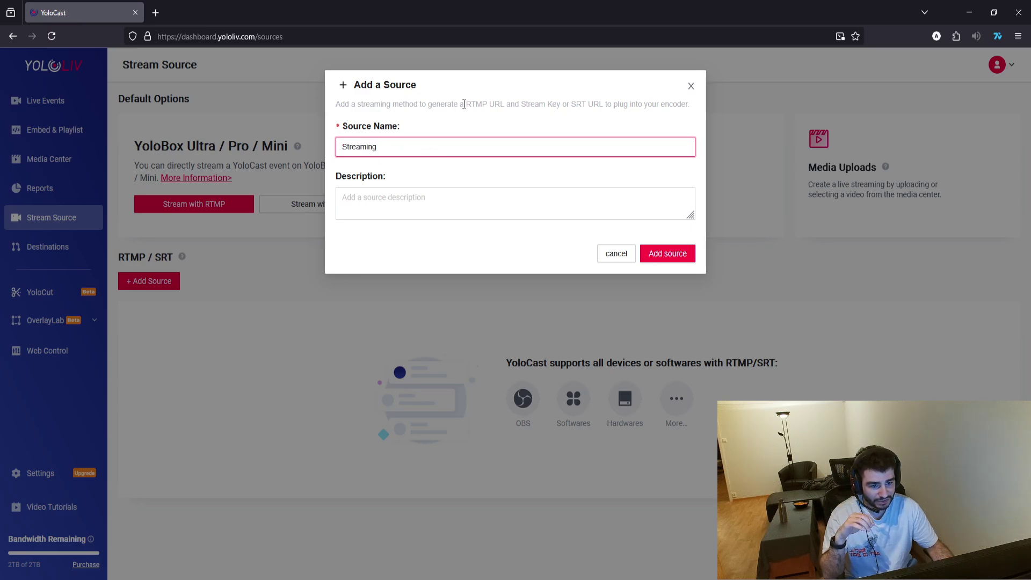
mouse_move(466, 103)
left_mouse_down()
mouse_move(558, 103)
mouse_move(466, 103)
left_mouse_up()
left_click(527, 104)
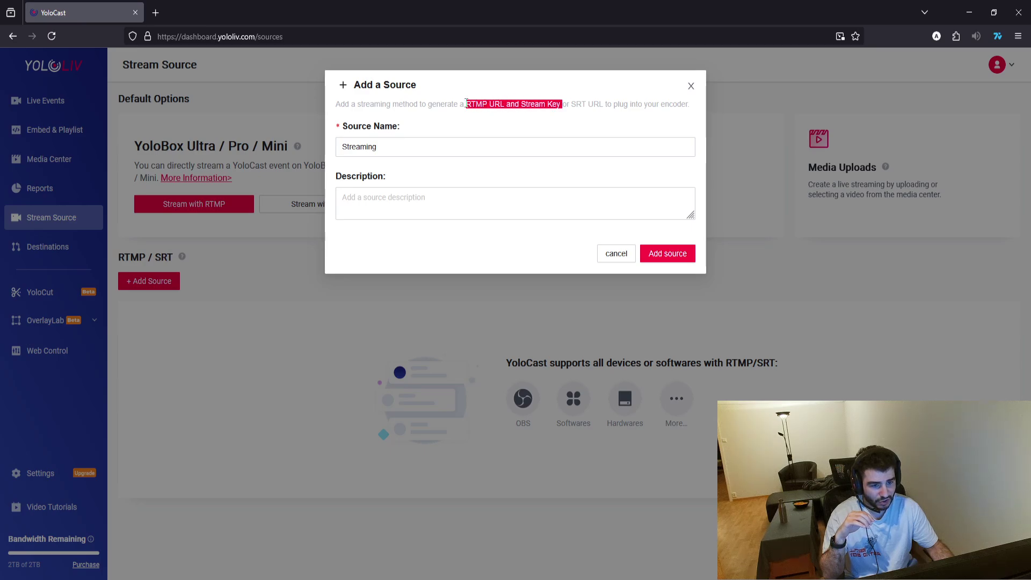
left_click(557, 108)
left_click_drag(559, 103, 464, 104)
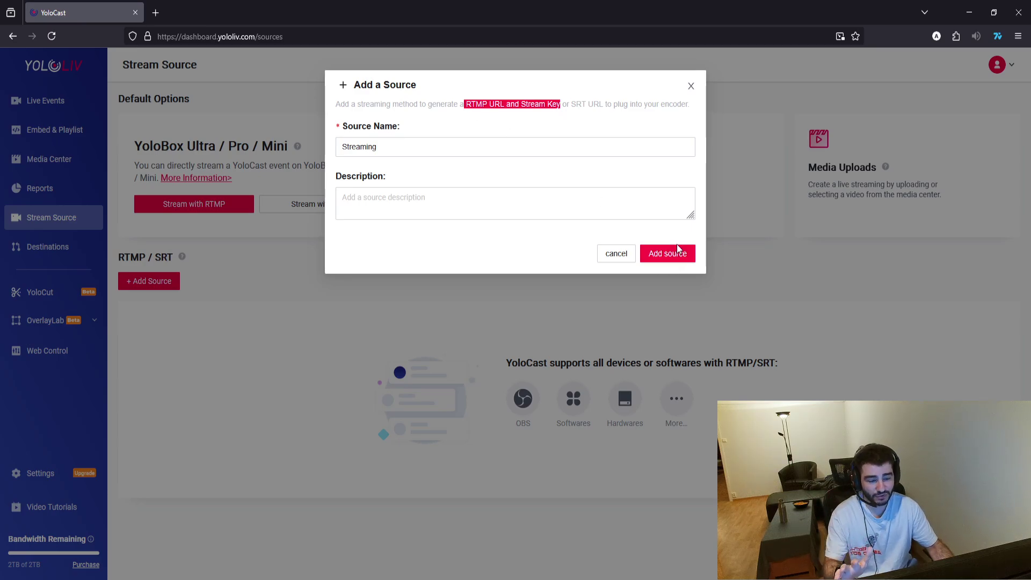
left_click(673, 257)
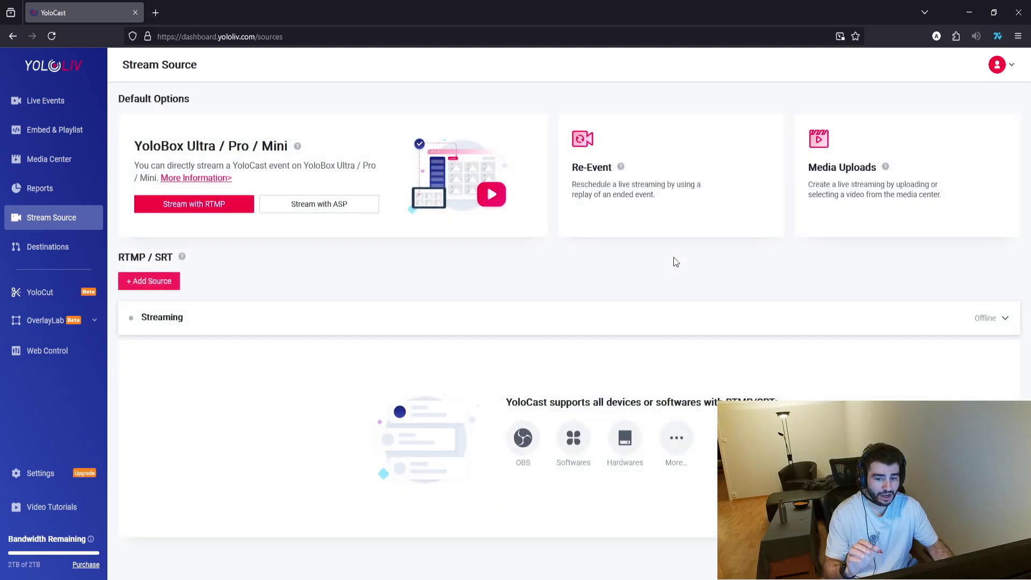
- Expand the Streaming source to examine its server URL, stream key, RTMP URL and SRT URL
left_click(338, 322)
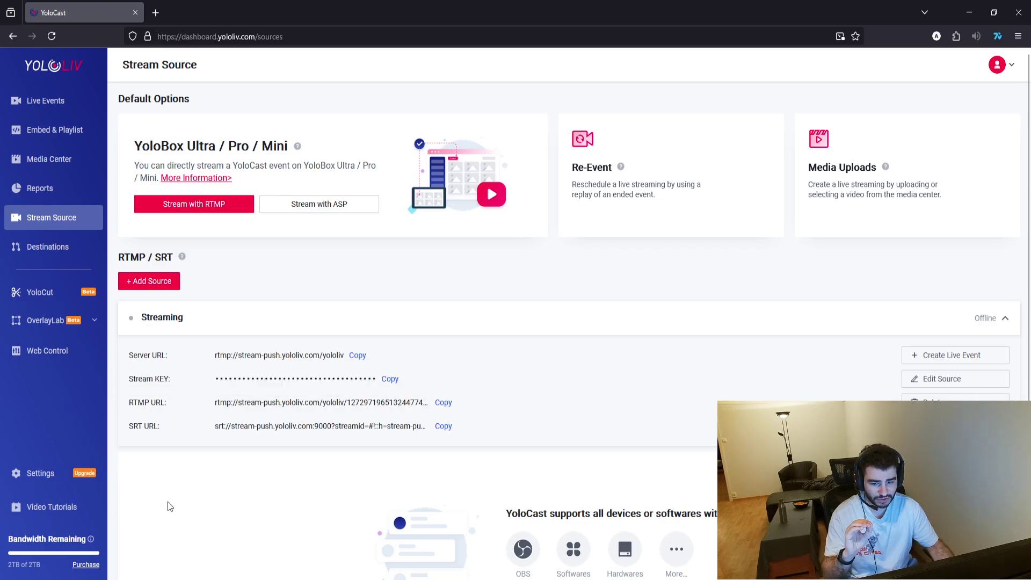
triple_click(159, 403)
left_click(268, 404)
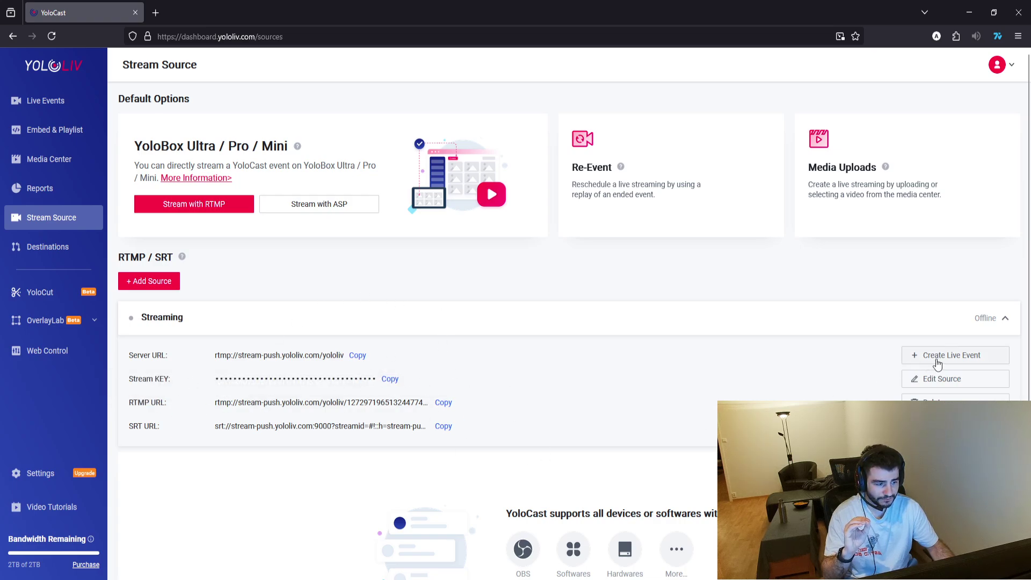
- Link the Twitch account as a streaming destination and authorize YoloLiv-Prod to access it
left_click(59, 248)
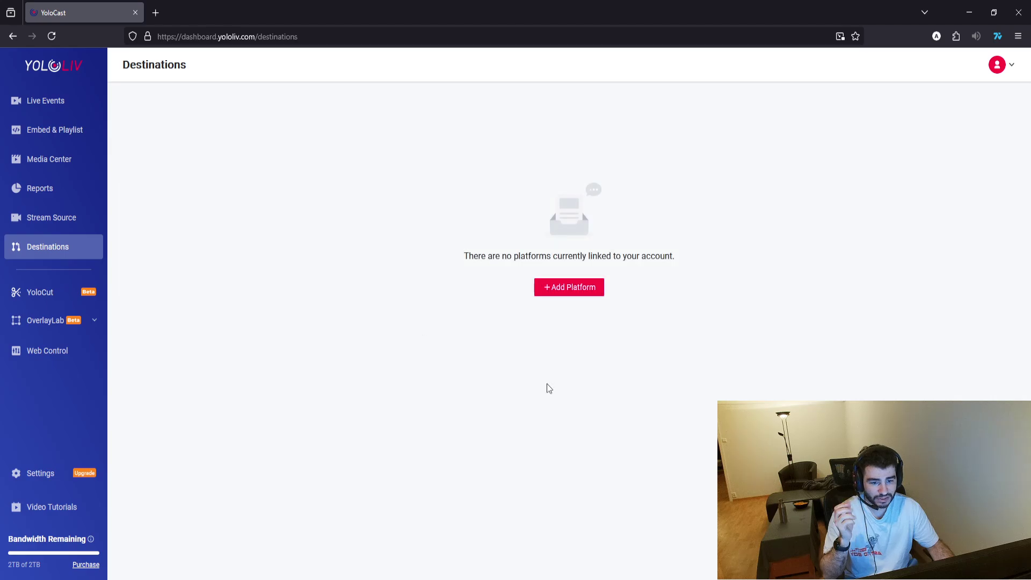
left_click(558, 290)
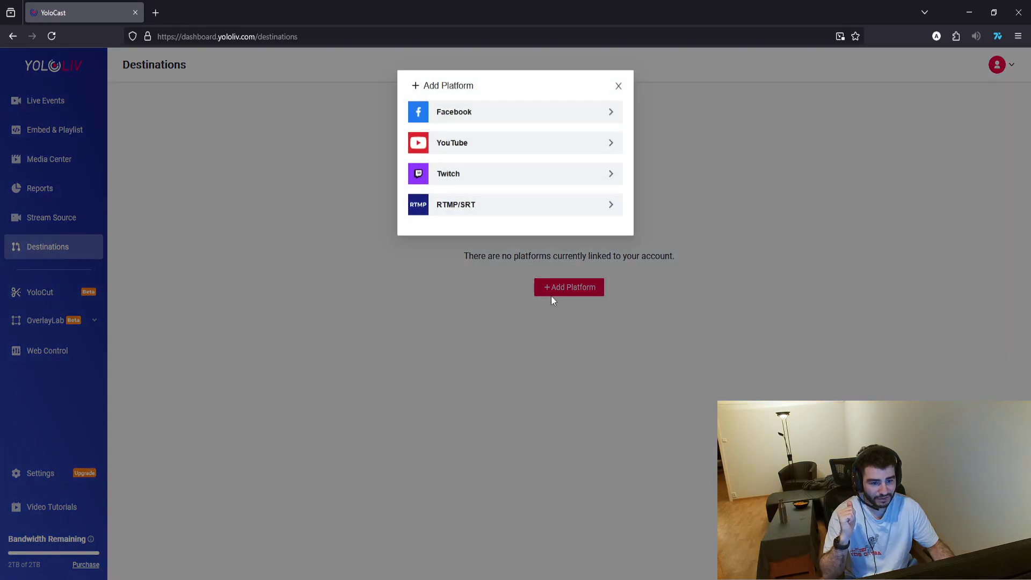
left_click(500, 174)
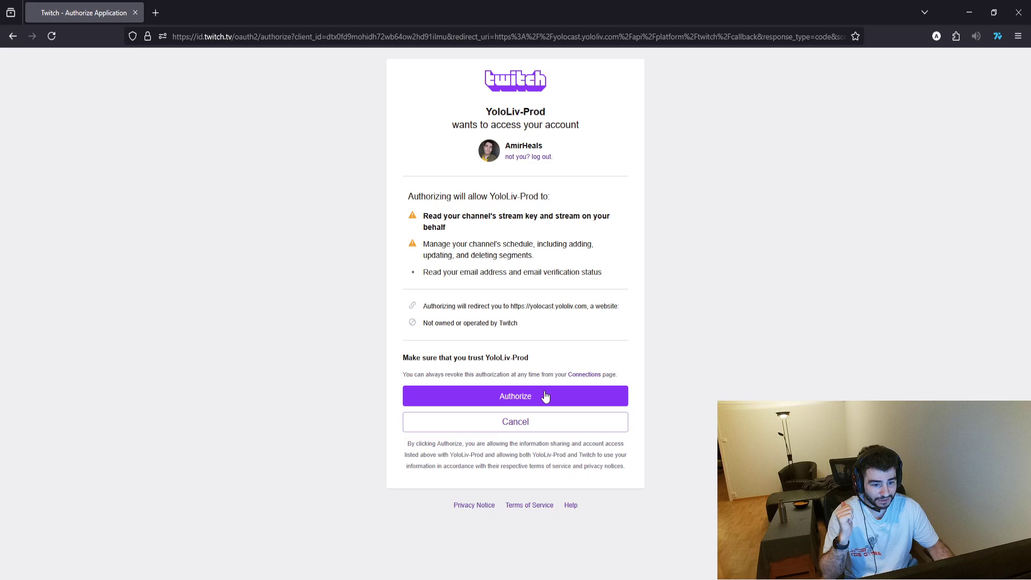
left_click(544, 396)
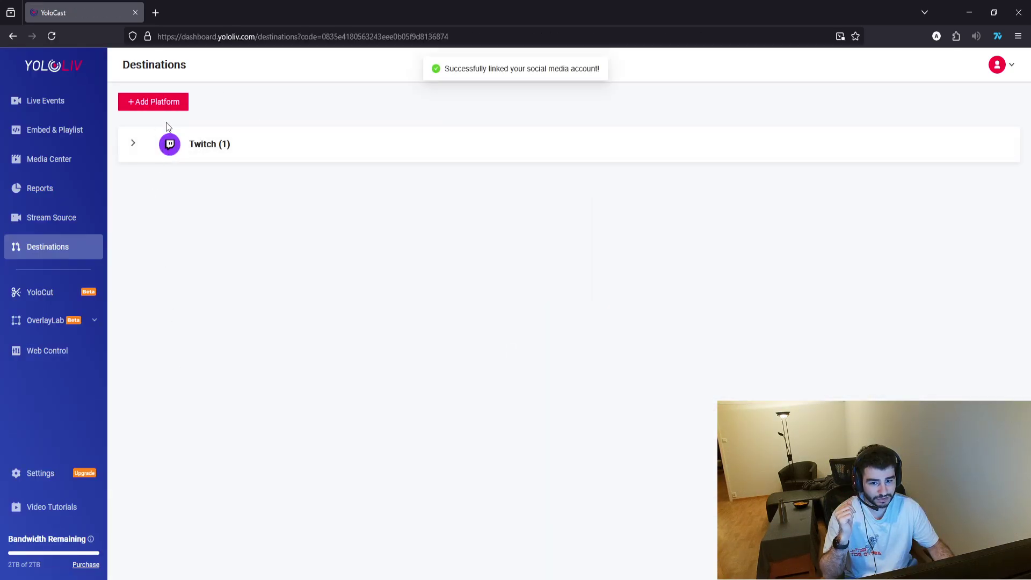
- Try to link the YouTube account as a destination without granting the "Manage your YouTube account" access
left_click(159, 102)
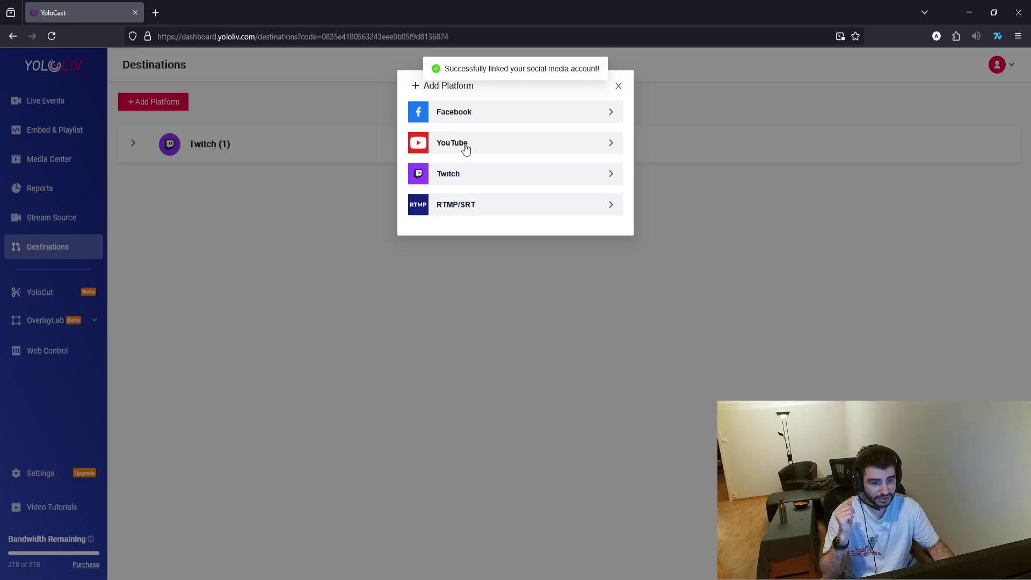
left_click(467, 148)
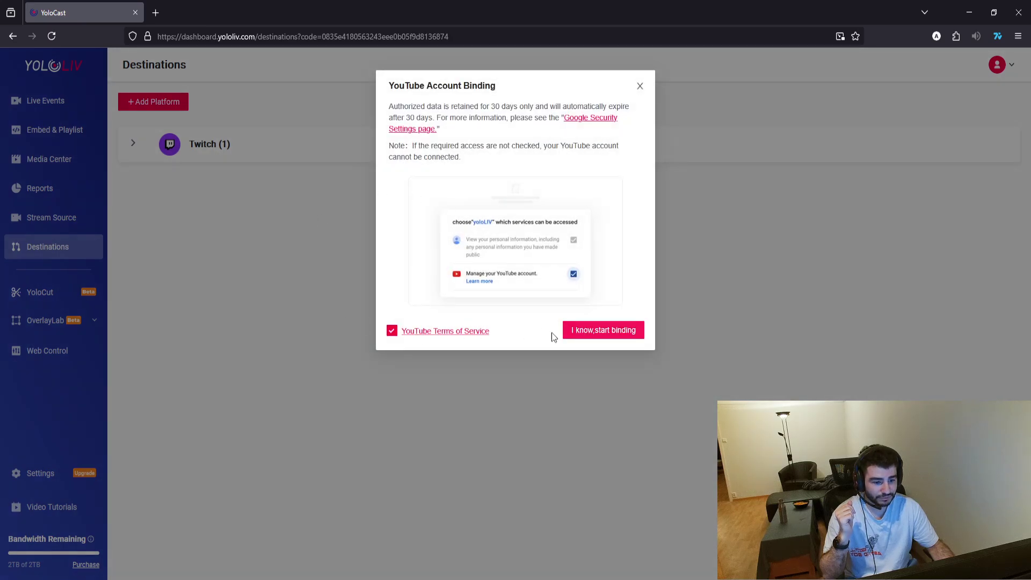
left_click(631, 330)
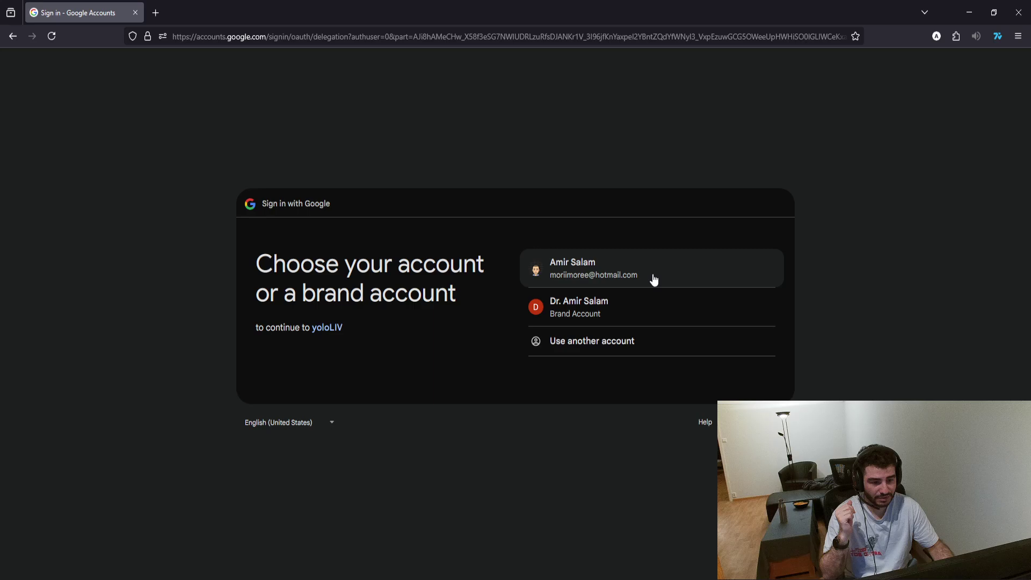
left_click(654, 279)
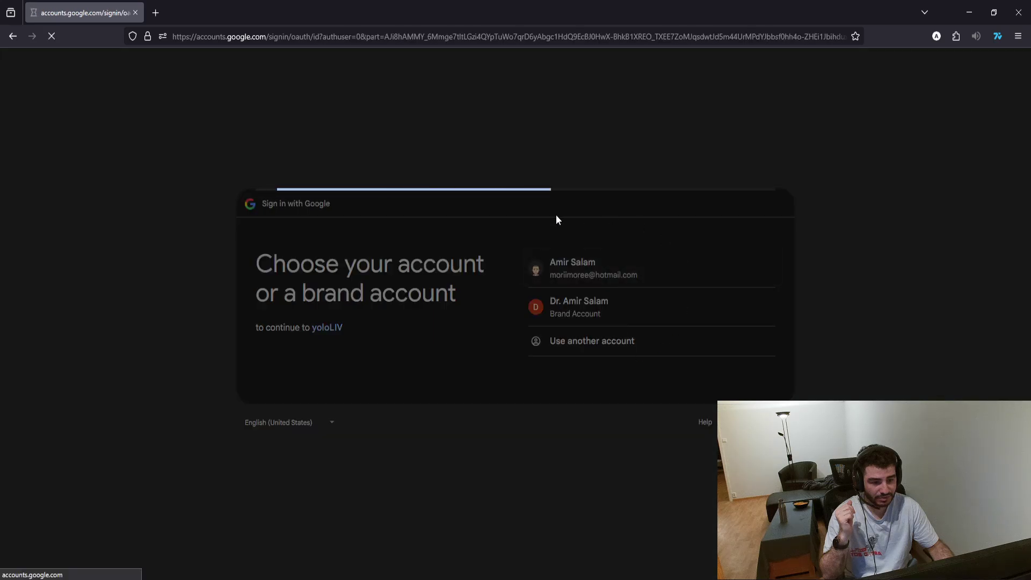
left_click(720, 374)
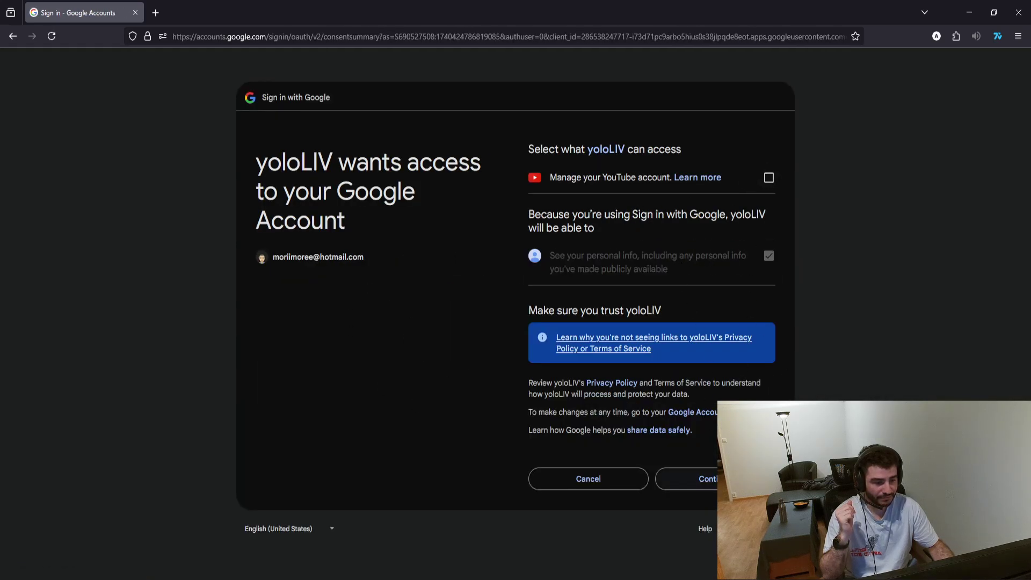
left_click(715, 479)
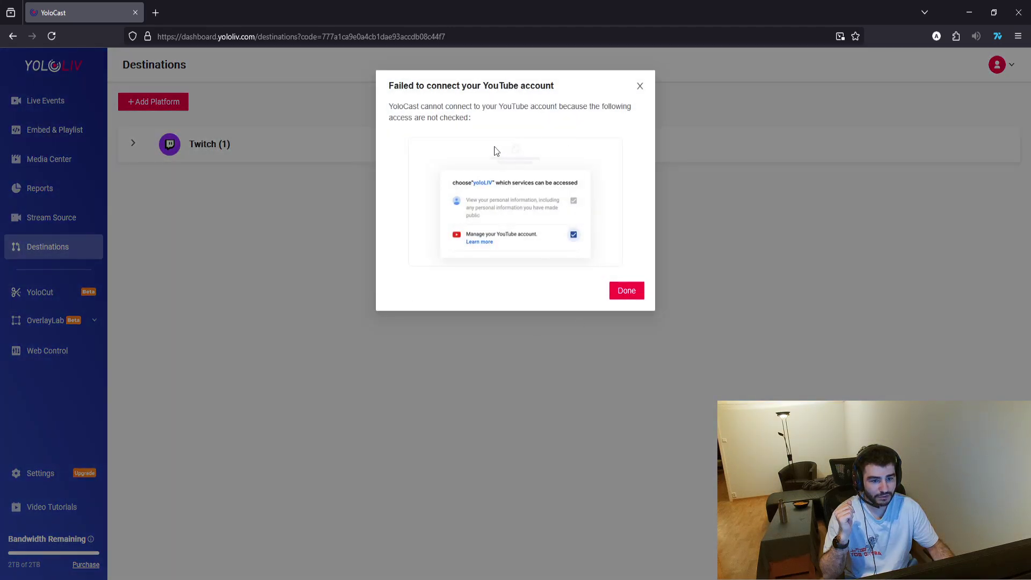
left_click(612, 290)
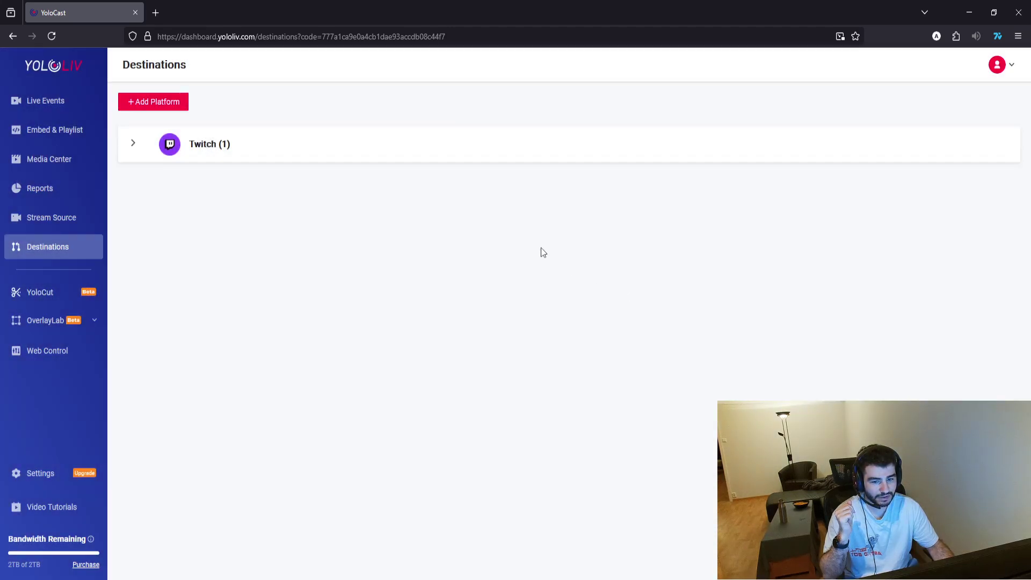
- Link the personal YouTube account as a destination, granting yoloLIV the "Manage your YouTube account" access
left_click(153, 103)
left_click(562, 141)
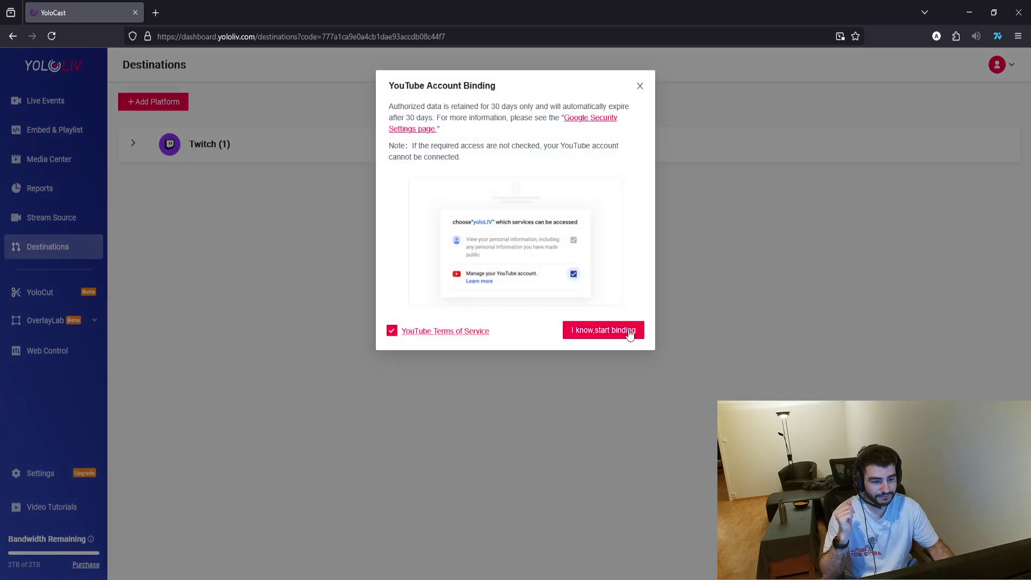
left_click(626, 336)
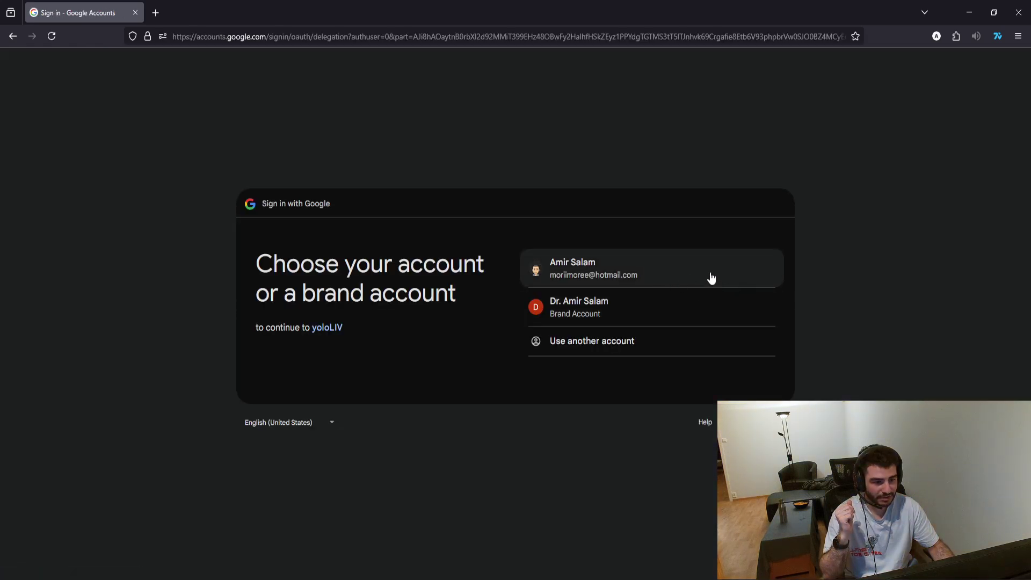
left_click(712, 278)
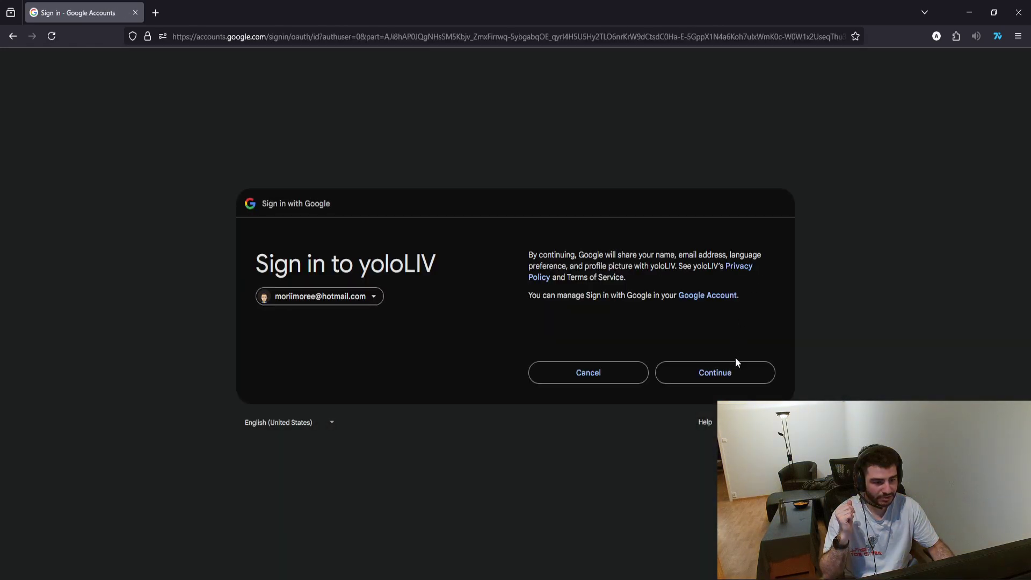
left_click(735, 363)
left_click(769, 177)
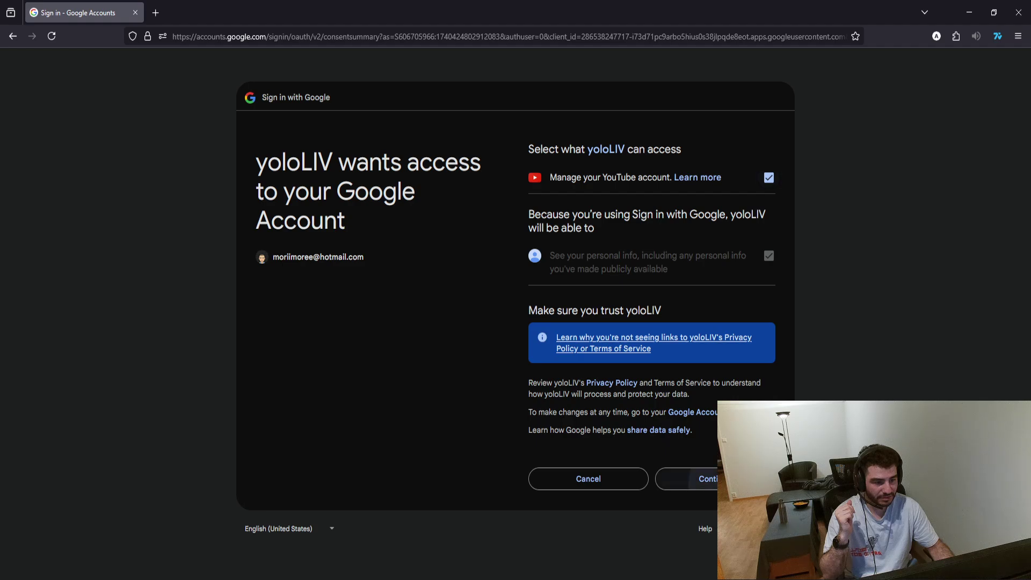
left_click(709, 479)
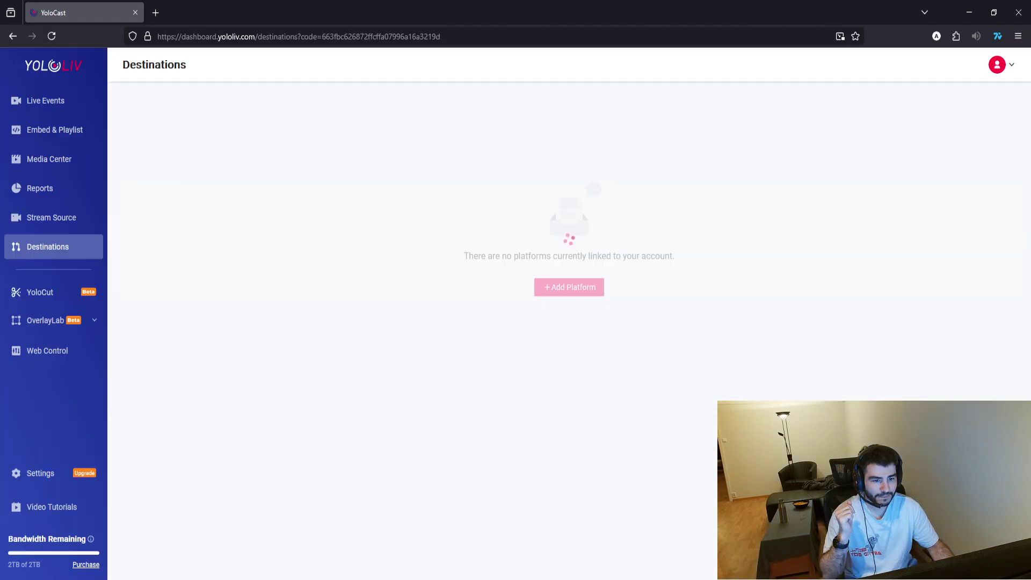
- Examine the custom RTMP/SRT destination form, including its name, server URL, stream key and optional authentication fields, and cancel it
left_click(154, 102)
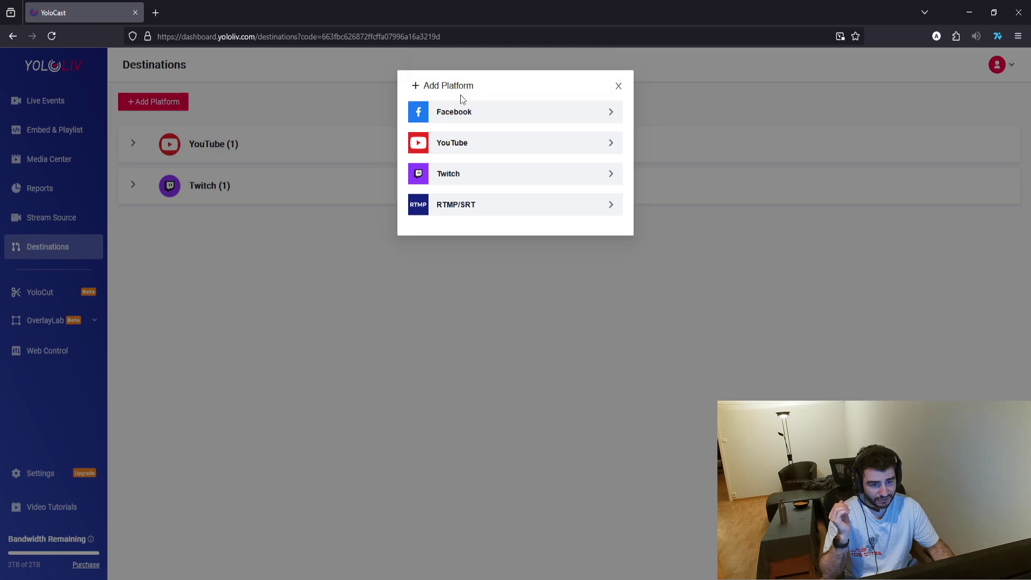
left_click_drag(524, 93, 422, 88)
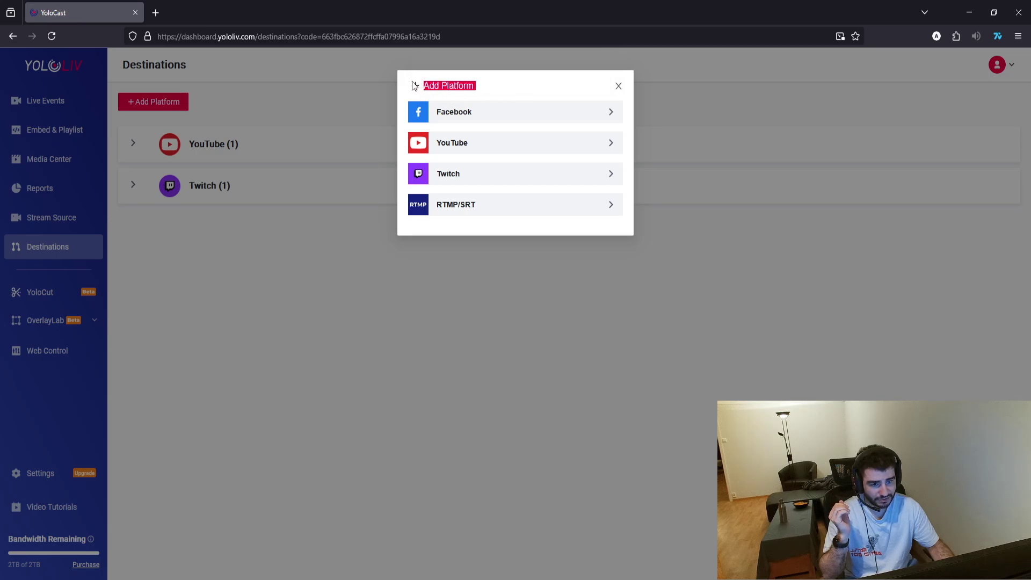
left_click(411, 87)
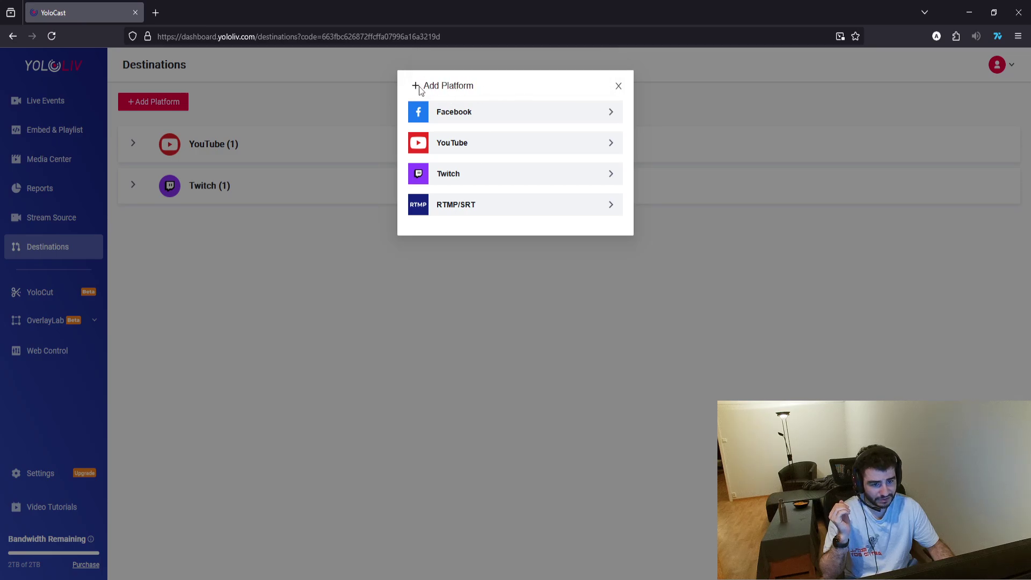
left_click(477, 211)
left_click(480, 142)
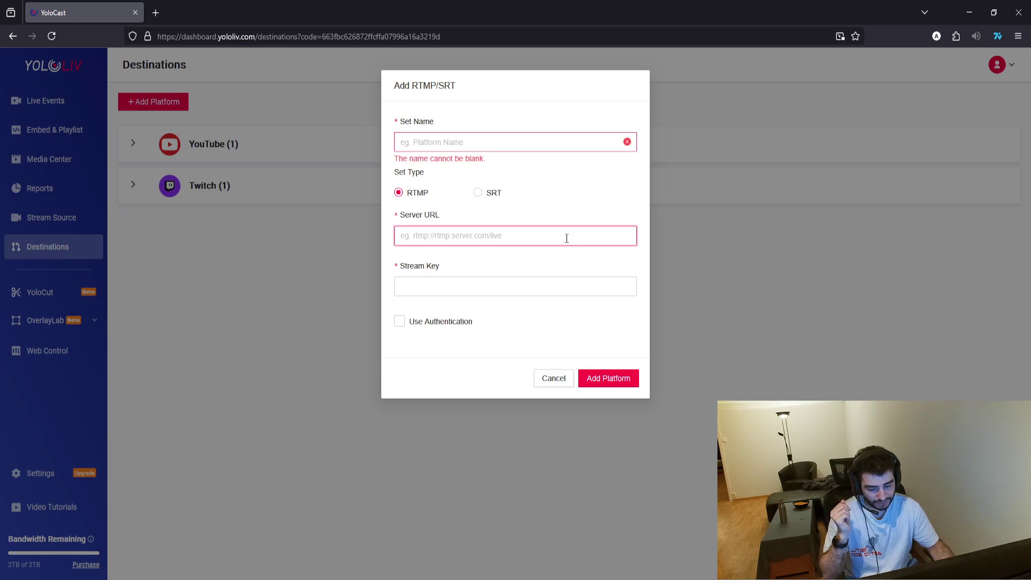
left_click(455, 288)
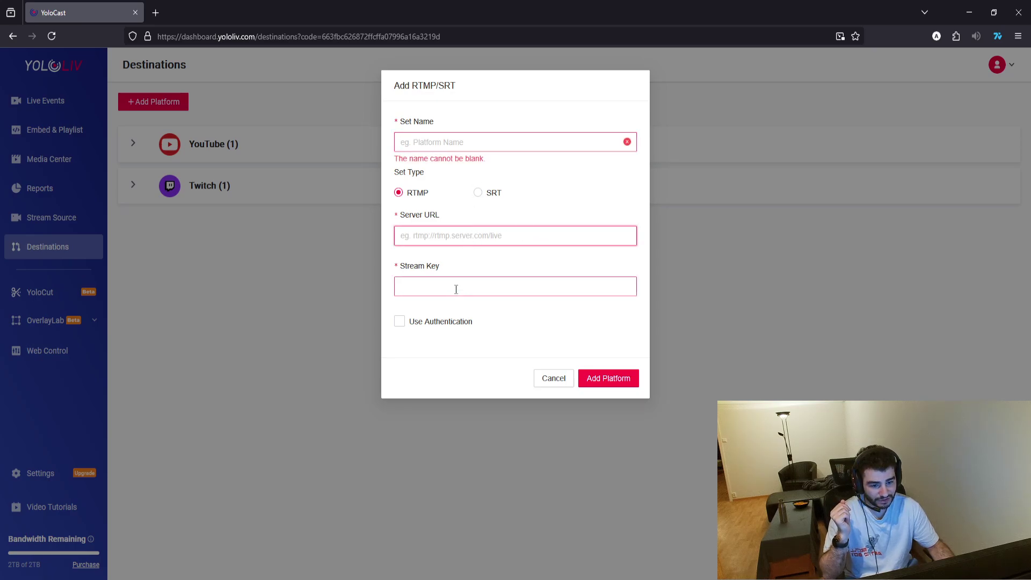
left_click(445, 327)
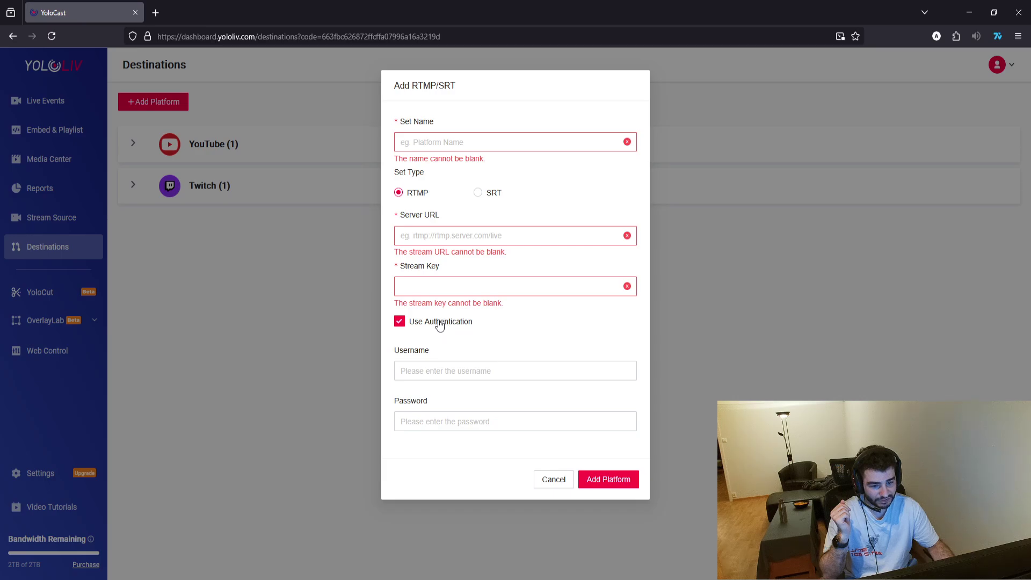
left_click(442, 325)
left_click(444, 328)
left_click(444, 367)
left_click(447, 415)
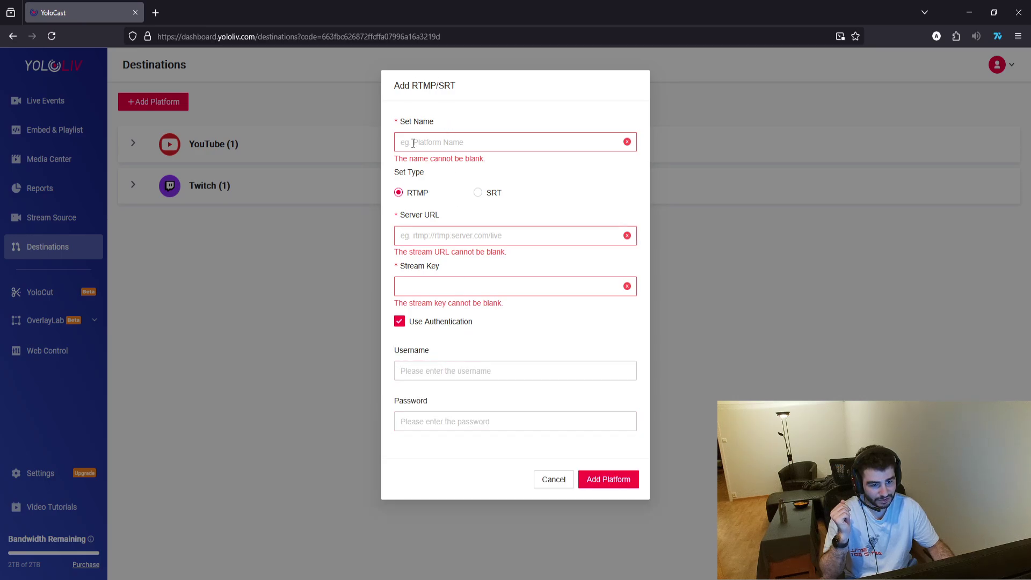
left_click(555, 485)
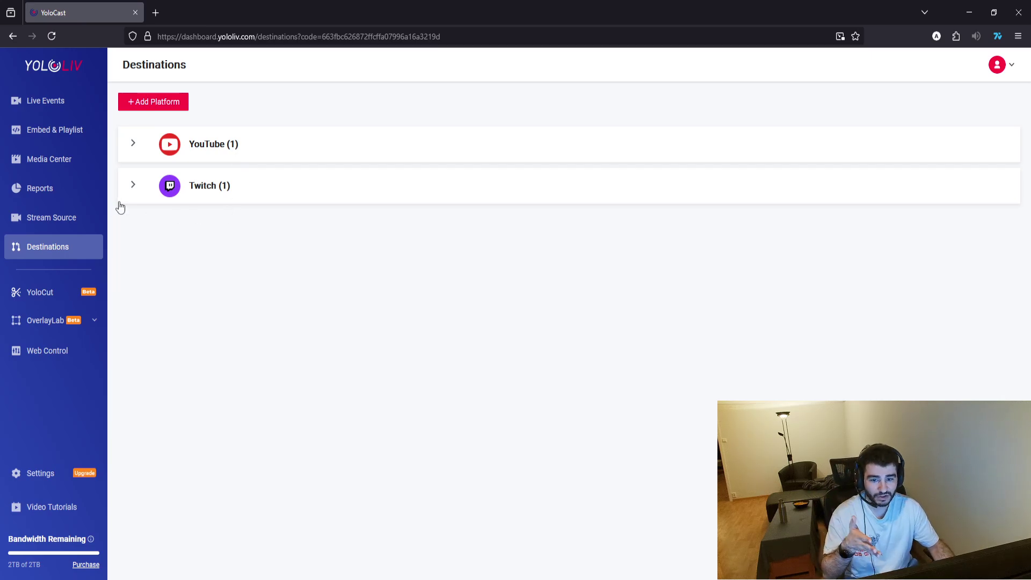
- Expand the linked Twitch destination to check its account entry, and collapse it again
left_click(196, 186)
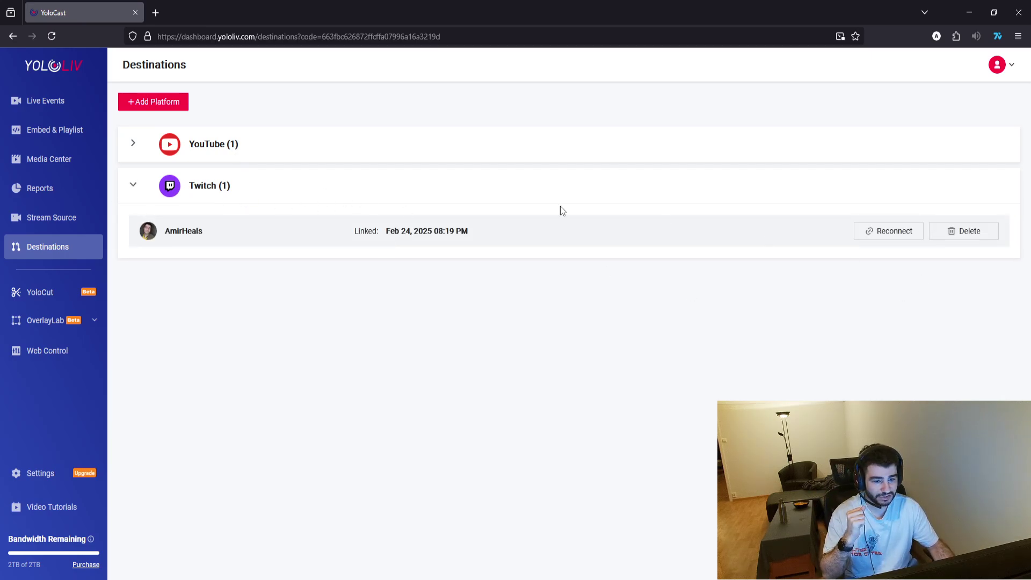
left_click(205, 192)
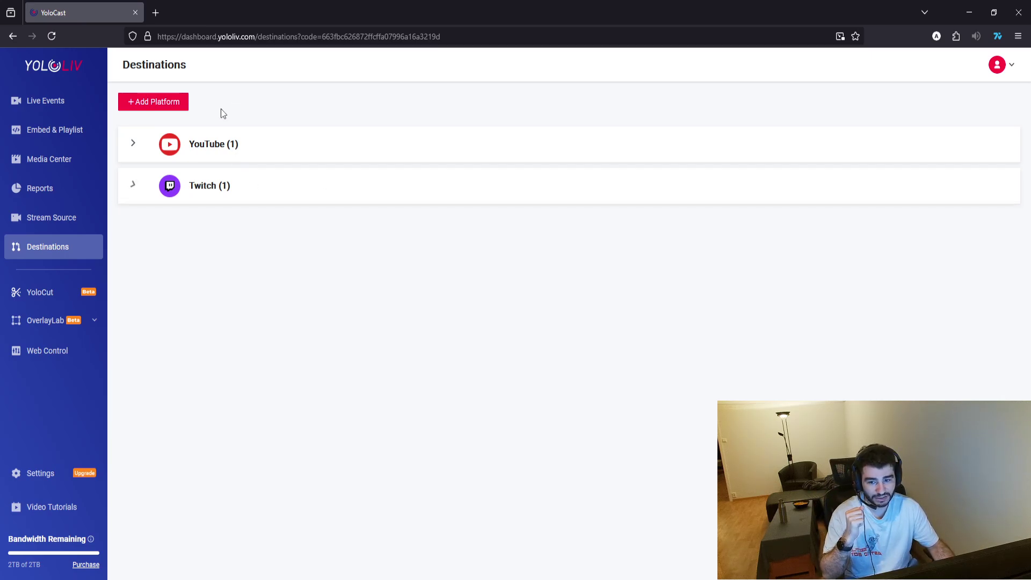
- Expand the Streaming source in Stream Source, look over its live event creation form and cancel it
left_click(76, 208)
left_click(167, 324)
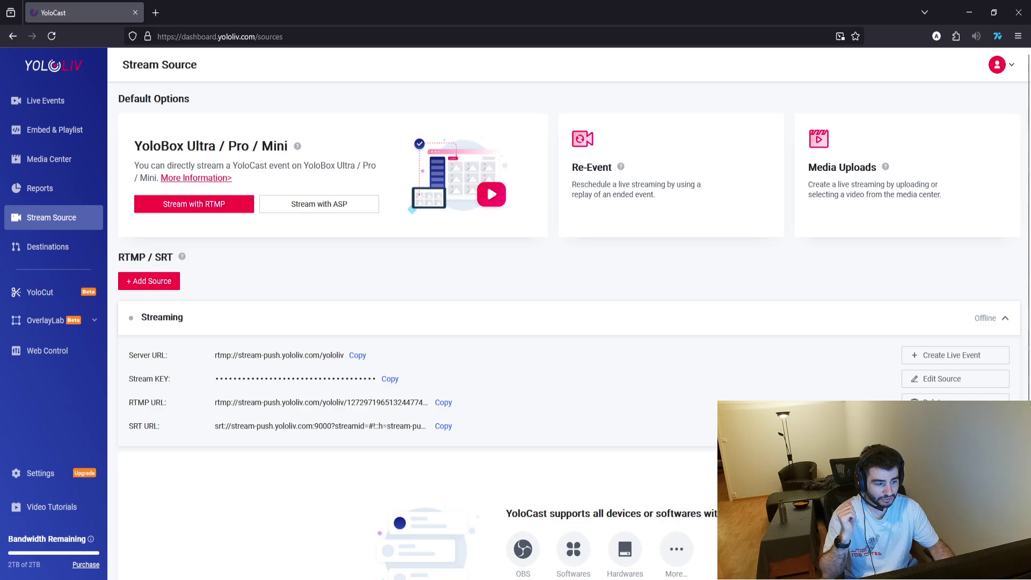
left_click(957, 355)
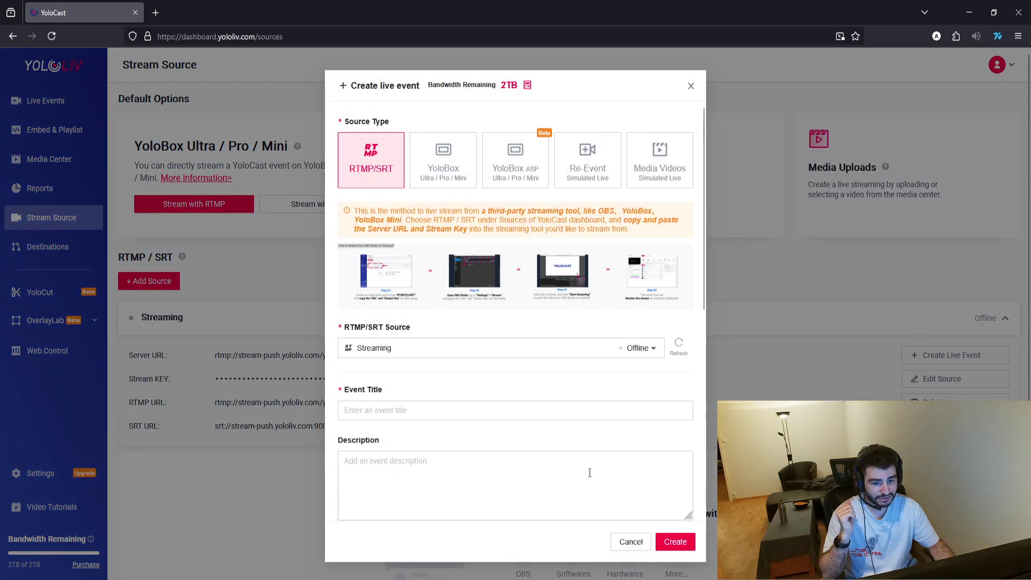
left_click(624, 543)
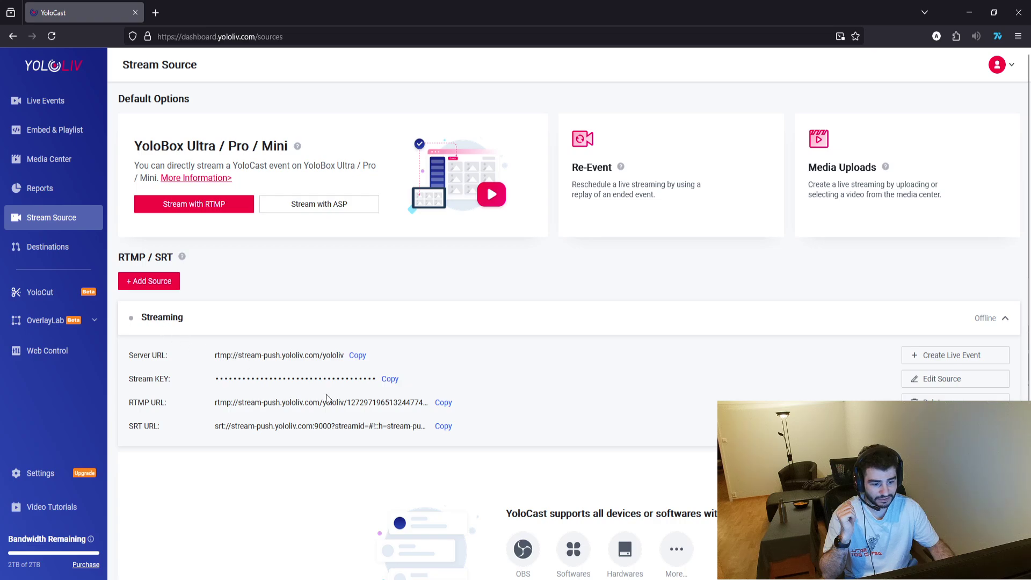
- Create a live event titled "Playing Valorant" that uses Streaming as its RTMP/SRT source
double_click(153, 318)
left_click(936, 359)
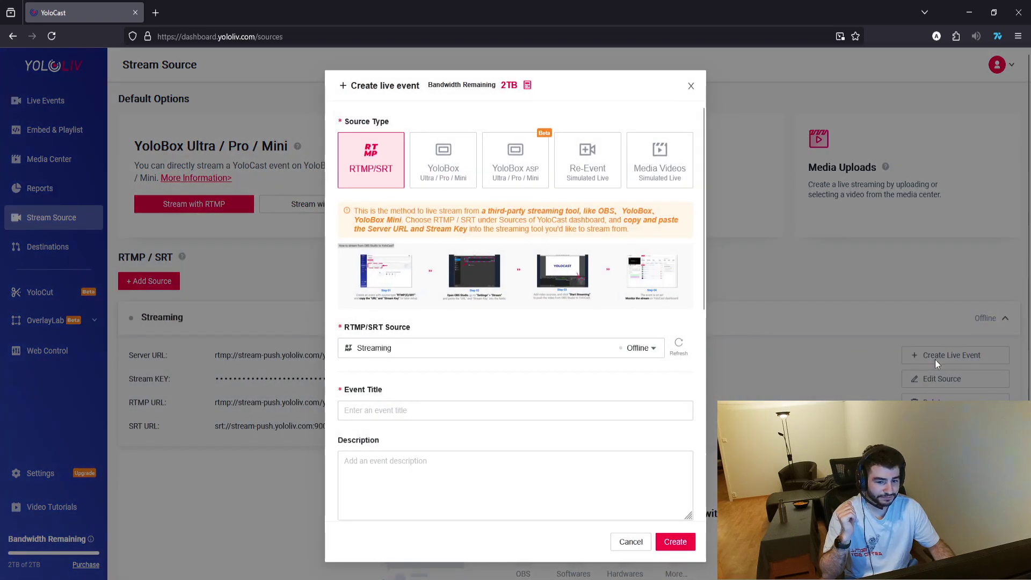
left_click(402, 411)
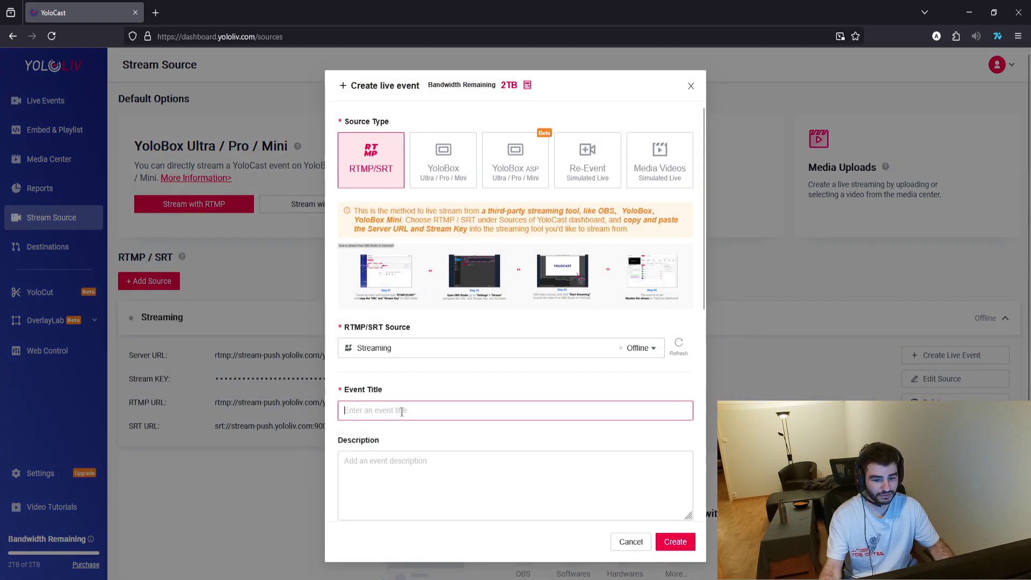
type("Pla")
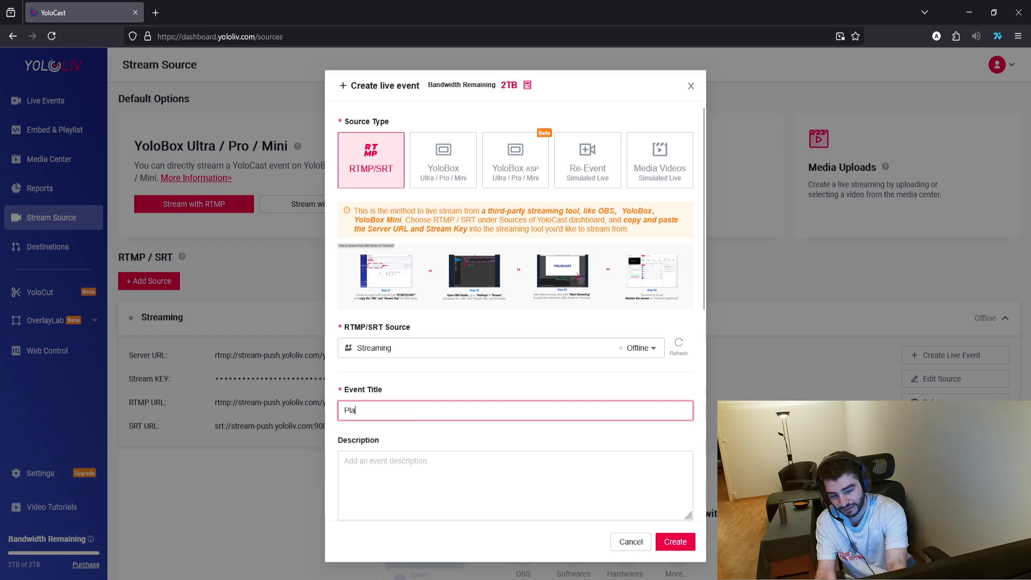
type("ying Valor")
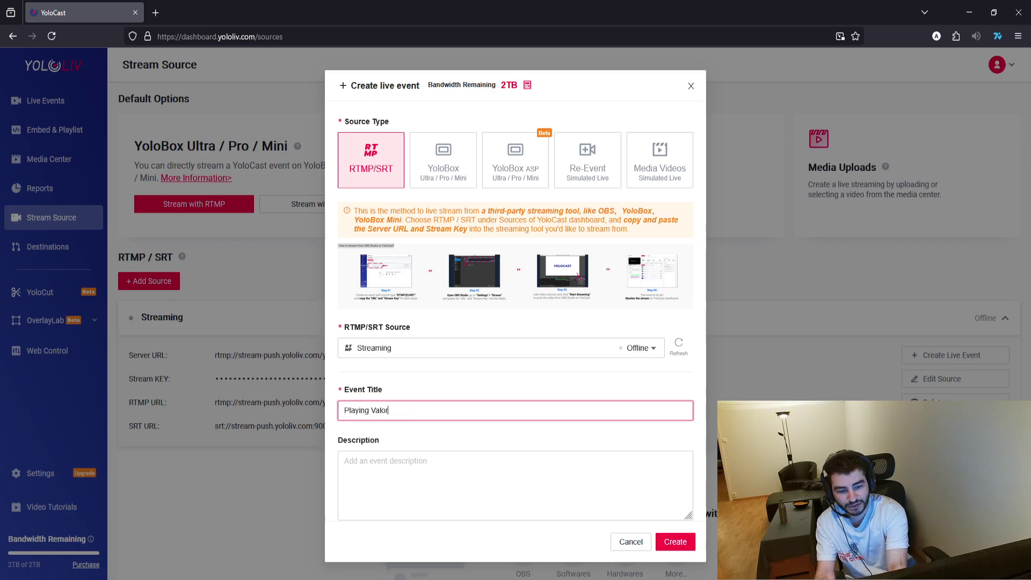
type("ant")
left_click(634, 349)
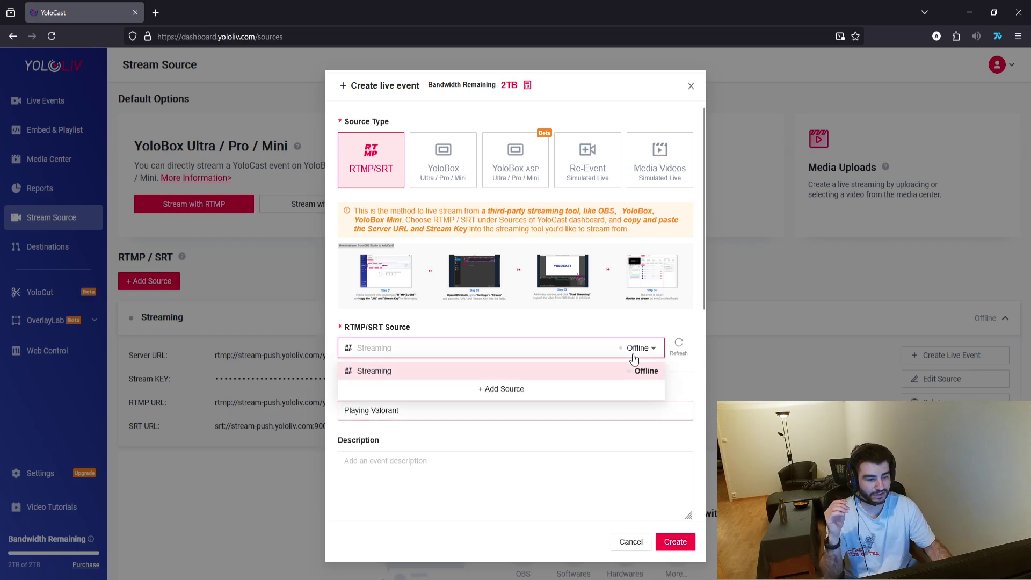
left_click(491, 369)
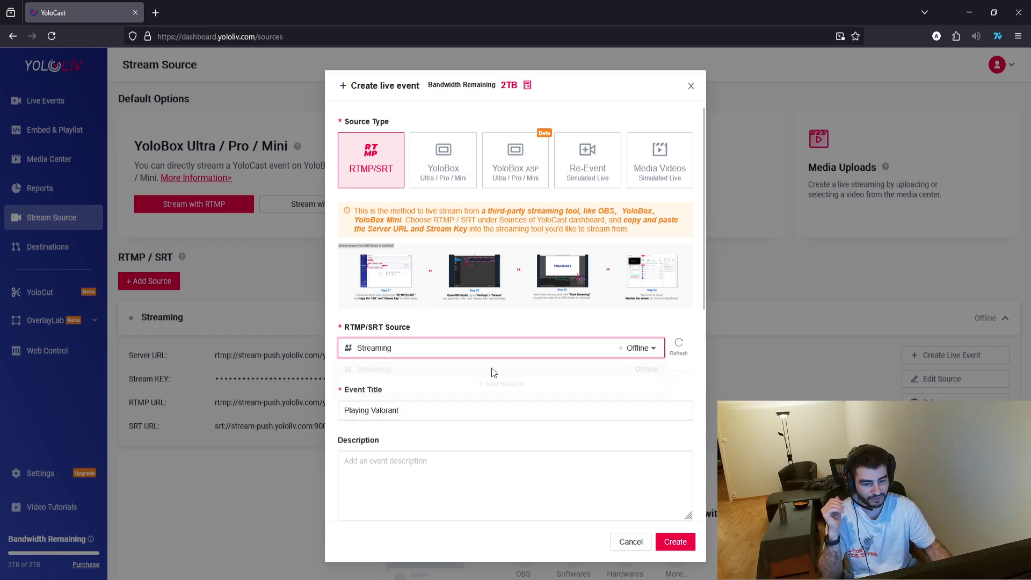
left_click(675, 543)
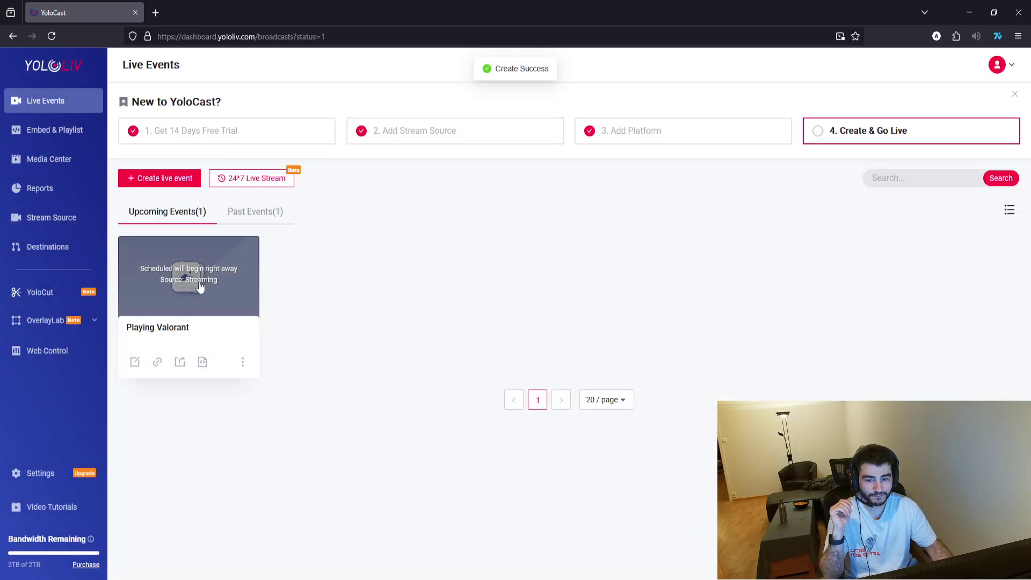
- Open the Playing Valorant event's dashboard and copy its RTMP server URL
left_click(198, 295)
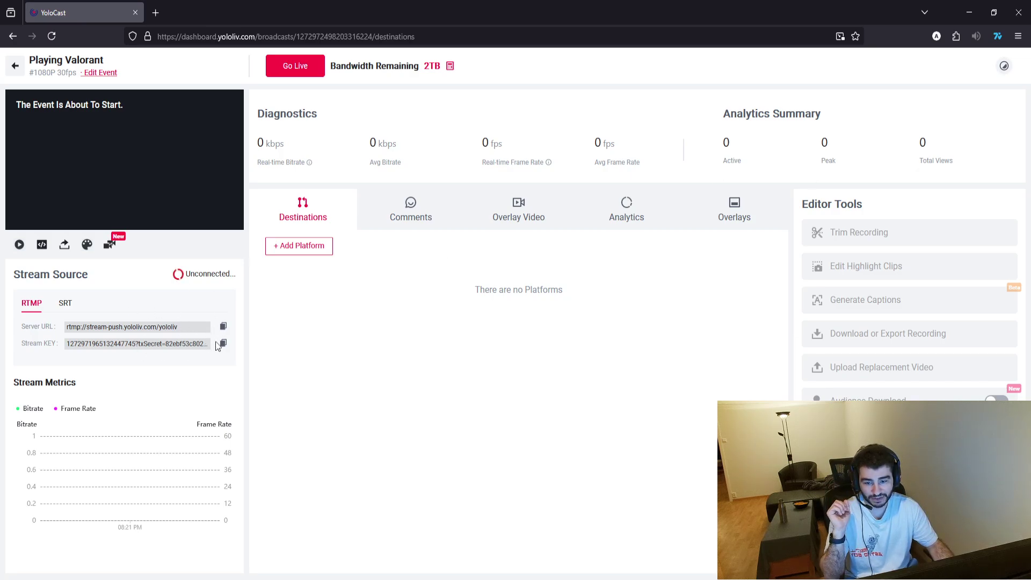
left_click(224, 326)
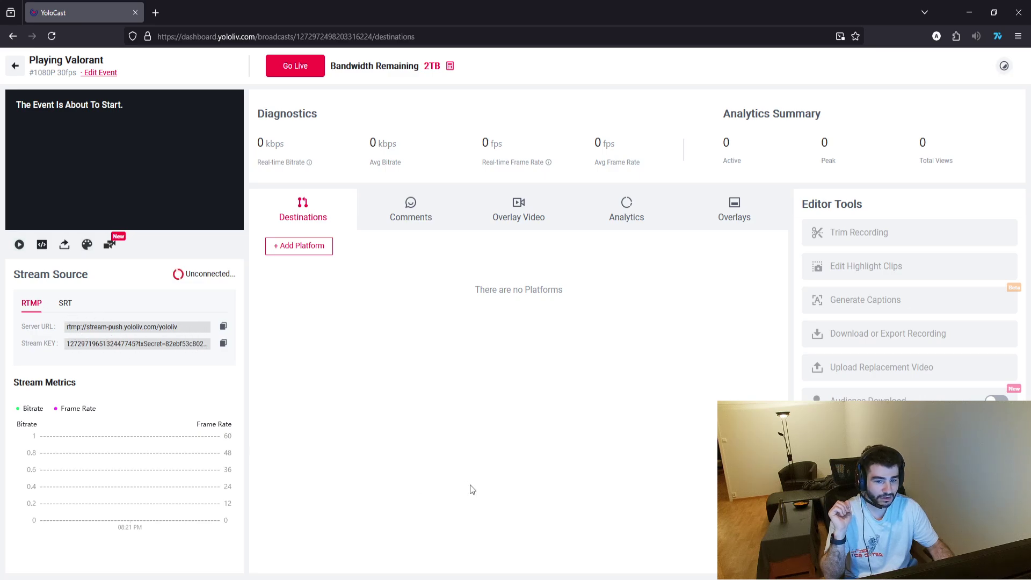
- Add the linked YouTube account, with Public visibility, and the linked Twitch account as the event's destinations and save them
left_click(297, 247)
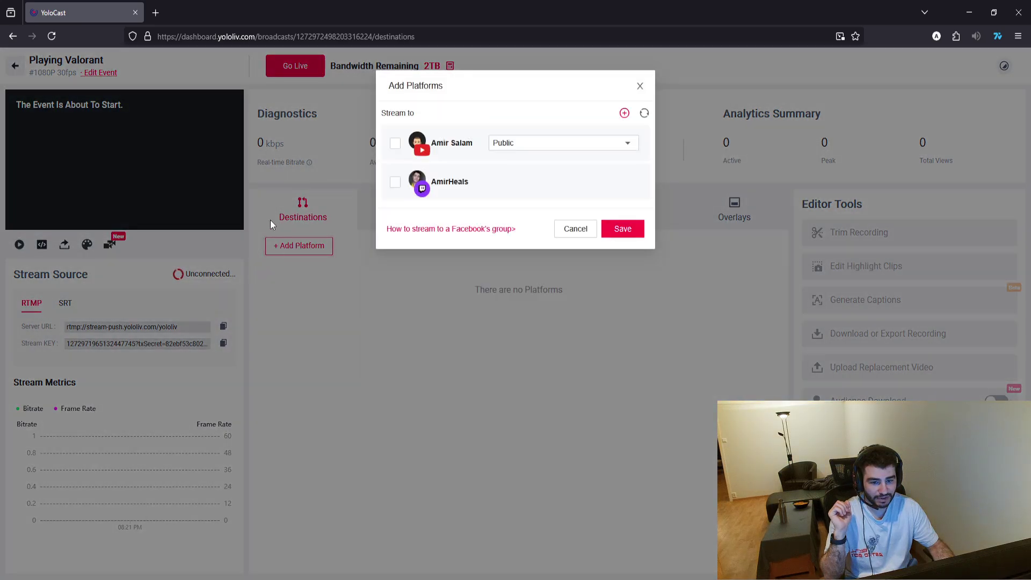
left_click(546, 154)
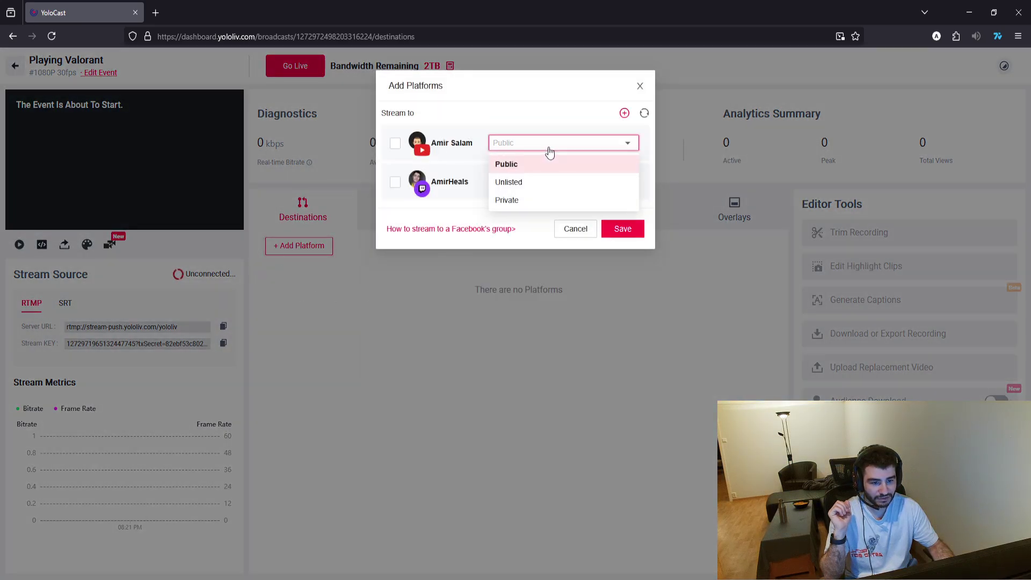
left_click(395, 143)
left_click(396, 182)
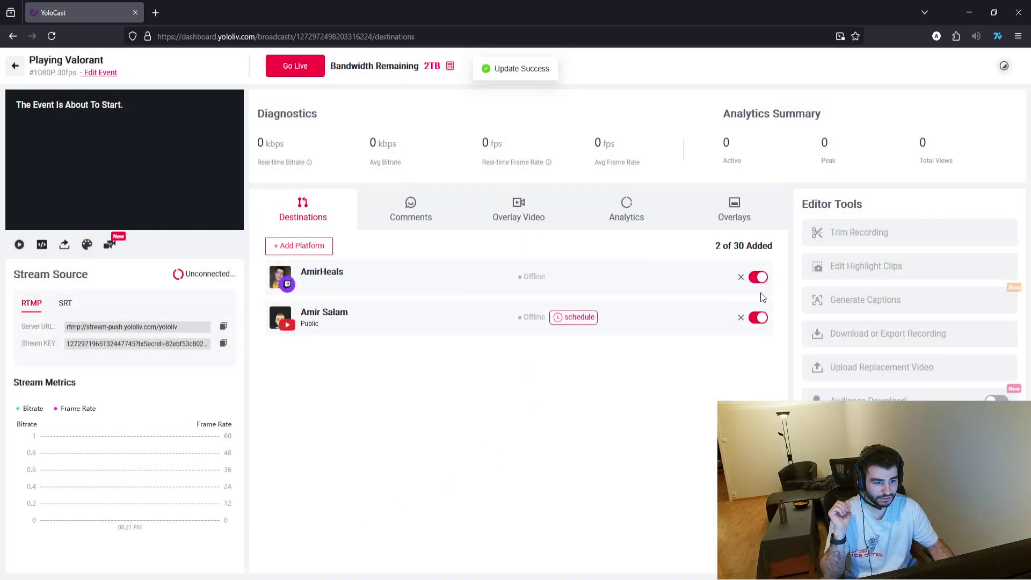
- Switch the event's Twitch destination off and back on, and check how many platforms have been added
left_click(759, 277)
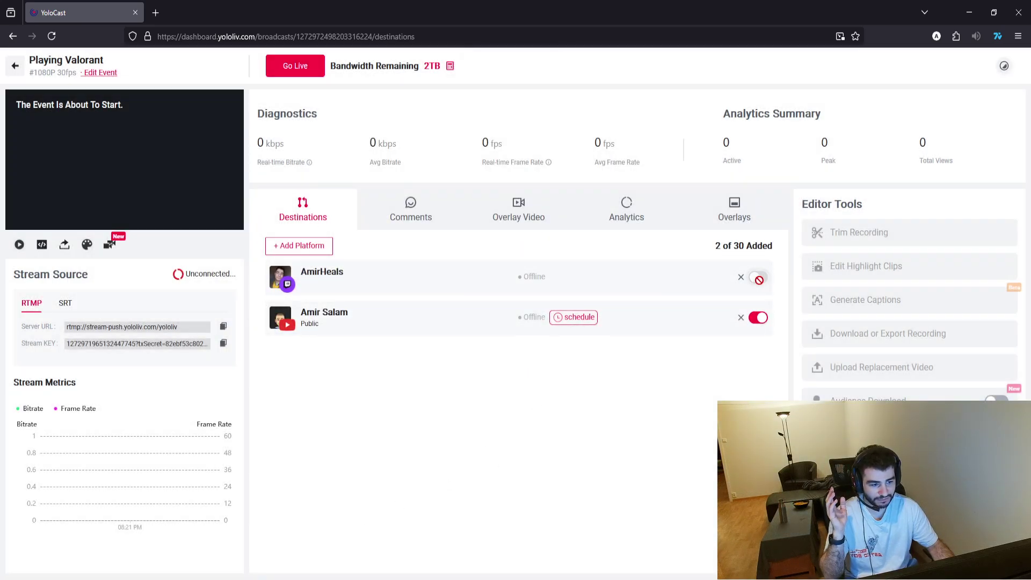
left_click_drag(715, 246, 774, 251)
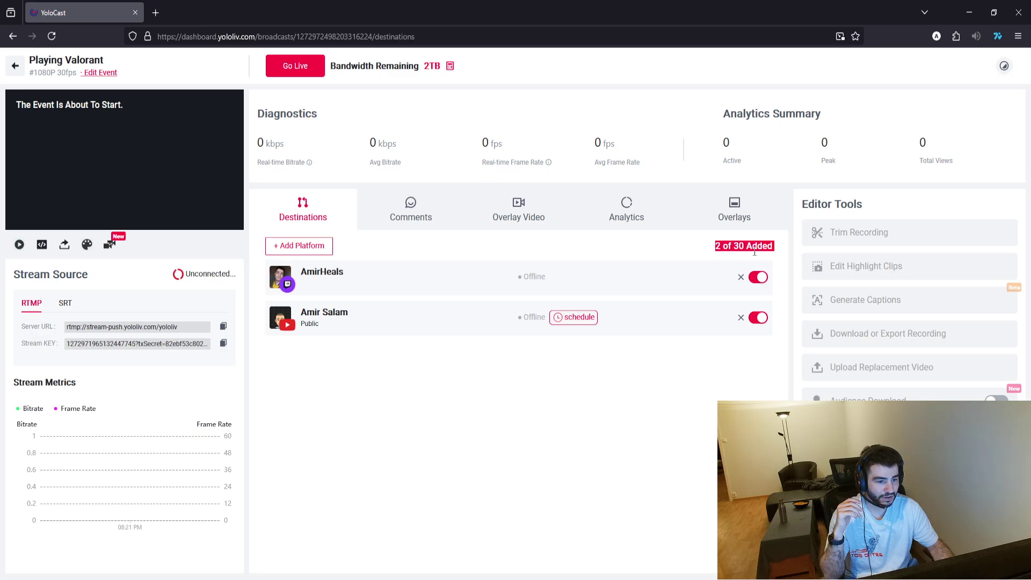
left_click(634, 242)
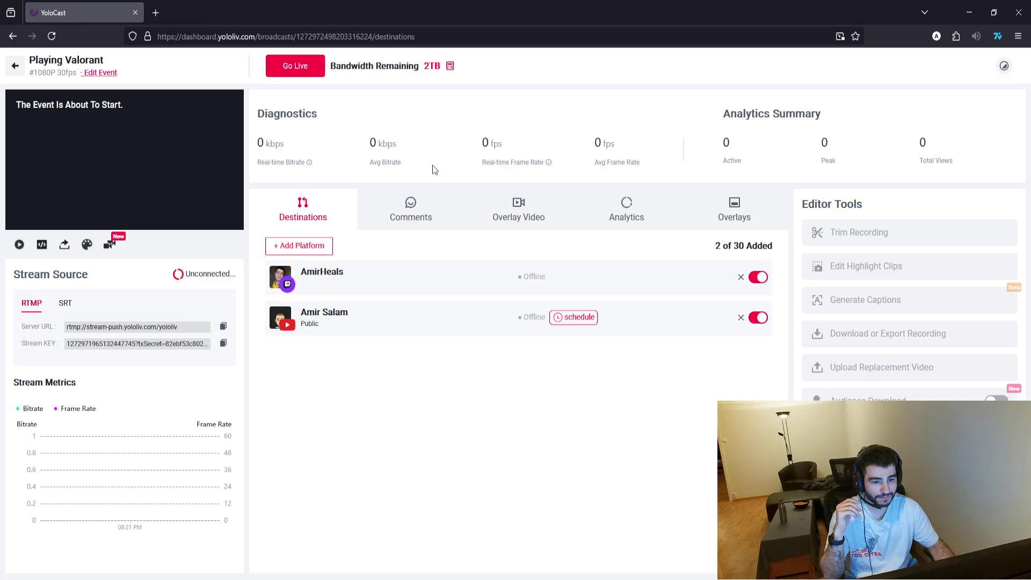
- Examine the event's bitrate and frame rate diagnostics, analytics, overlay video and comments sections, and return to its destinations
triple_click(380, 165)
left_click_drag(512, 162, 628, 162)
left_click(631, 162)
left_click(630, 199)
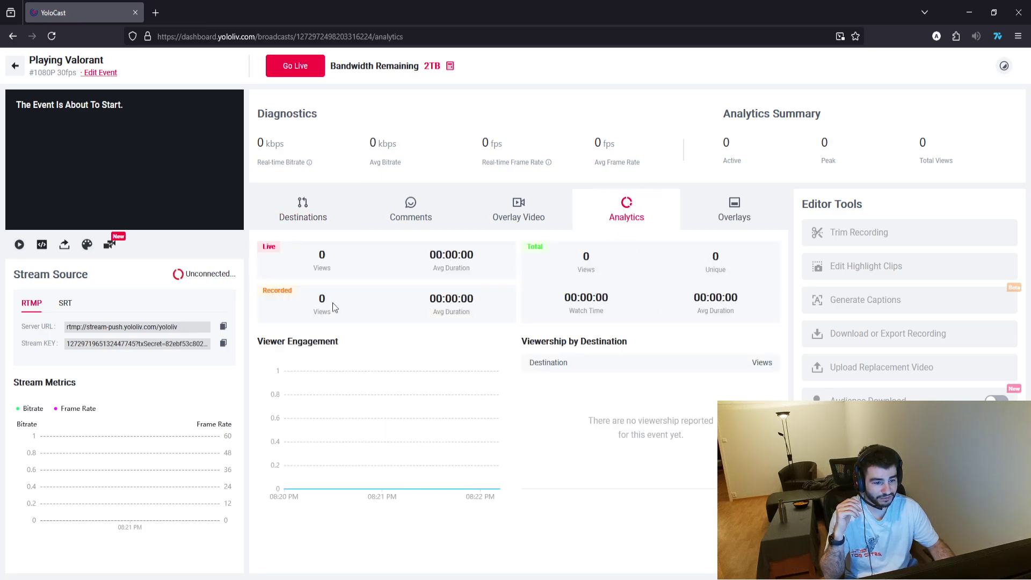
left_click(517, 215)
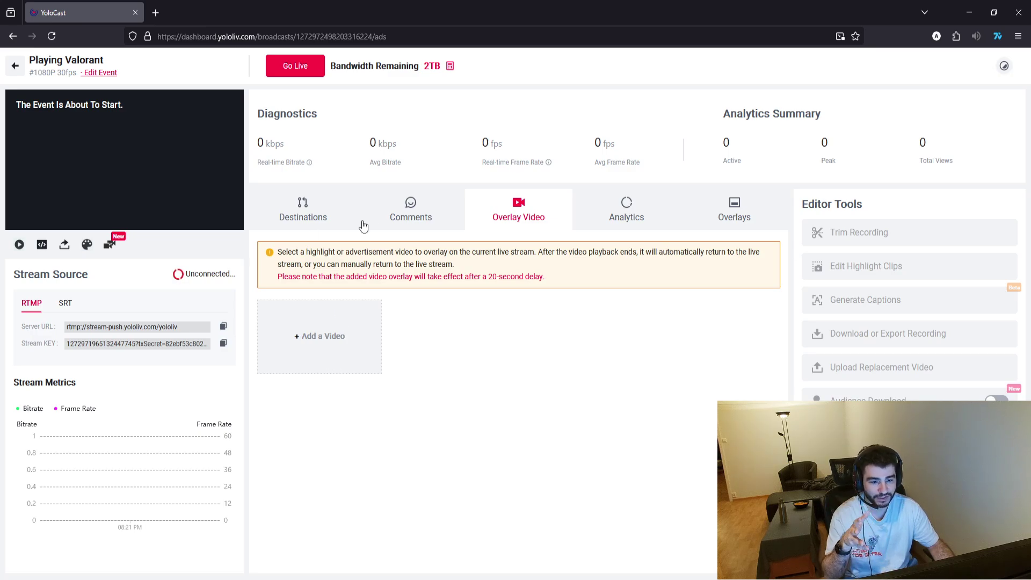
left_click(405, 198)
left_click(312, 210)
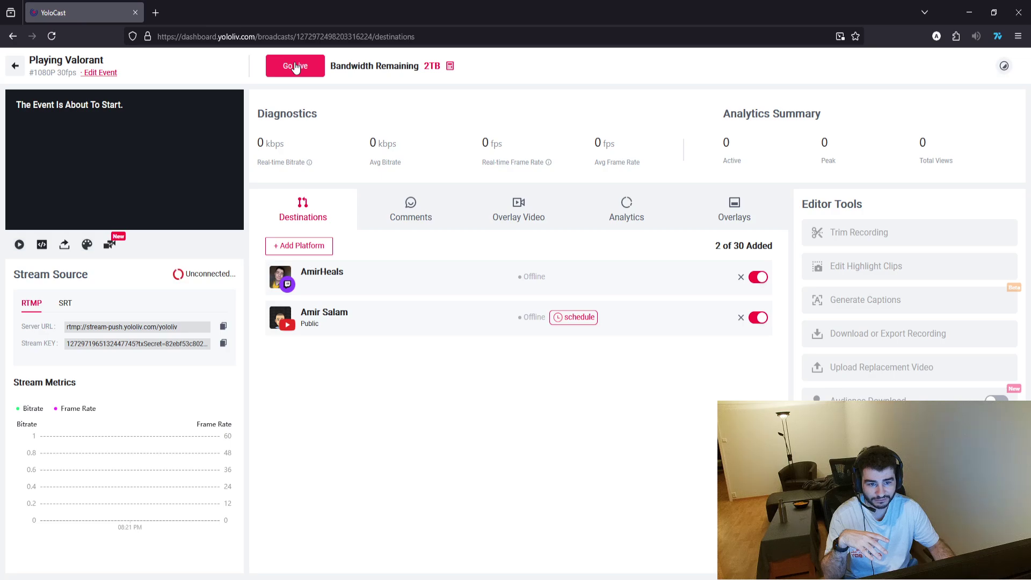
- Open the event's bandwidth calculator and set the number of viewers to 40
left_click(448, 67)
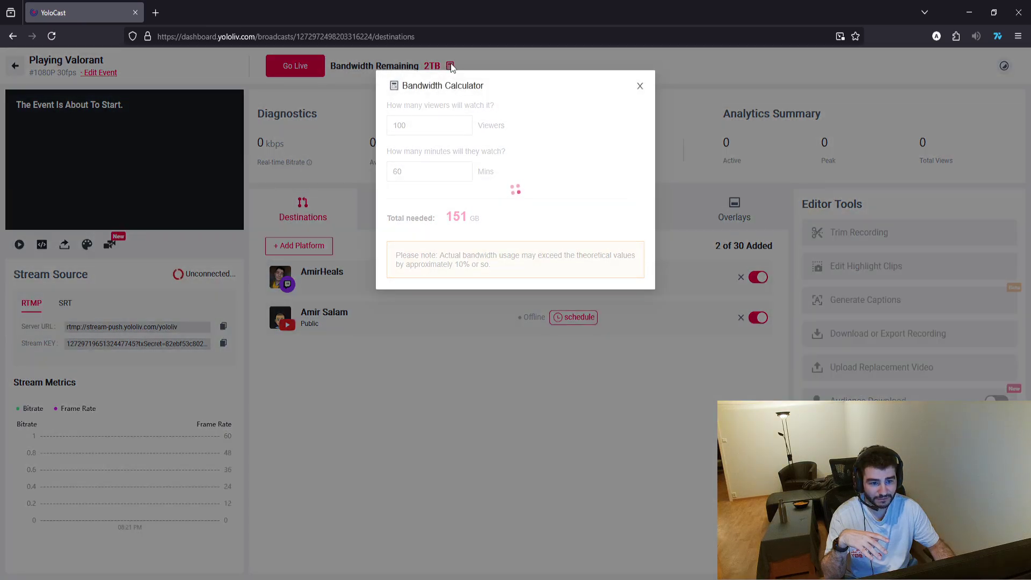
left_click(444, 119)
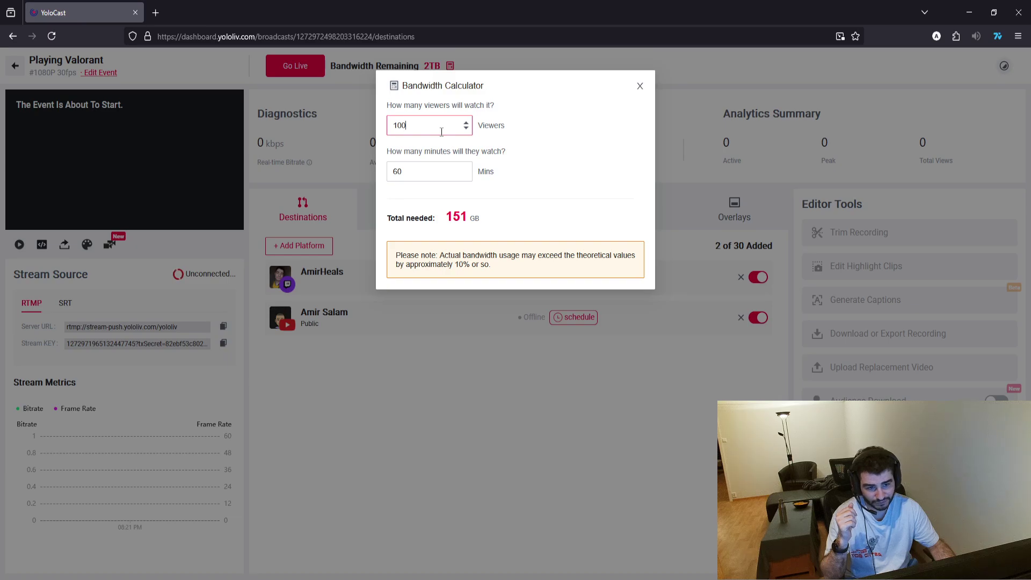
double_click(441, 132)
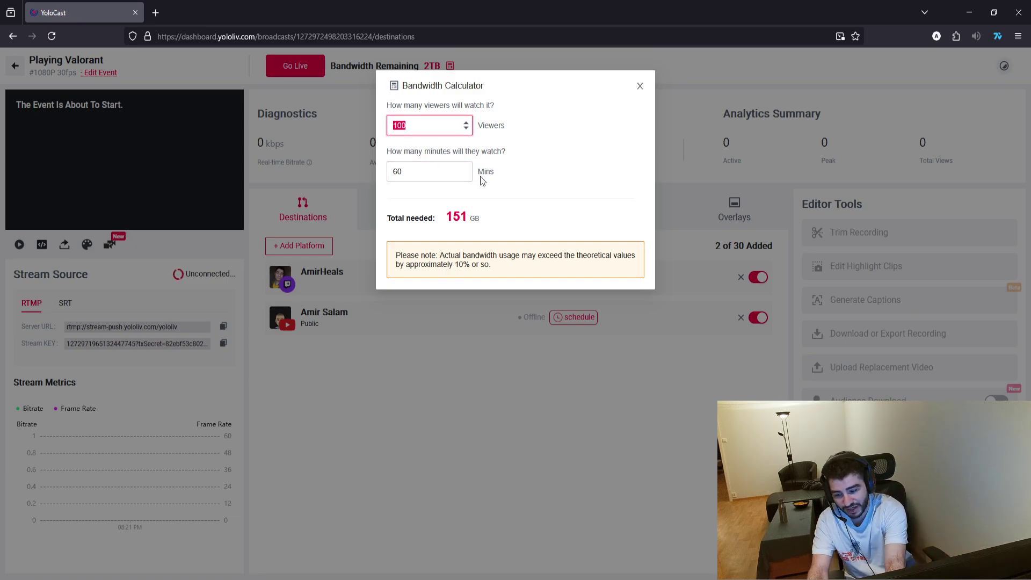
type("40")
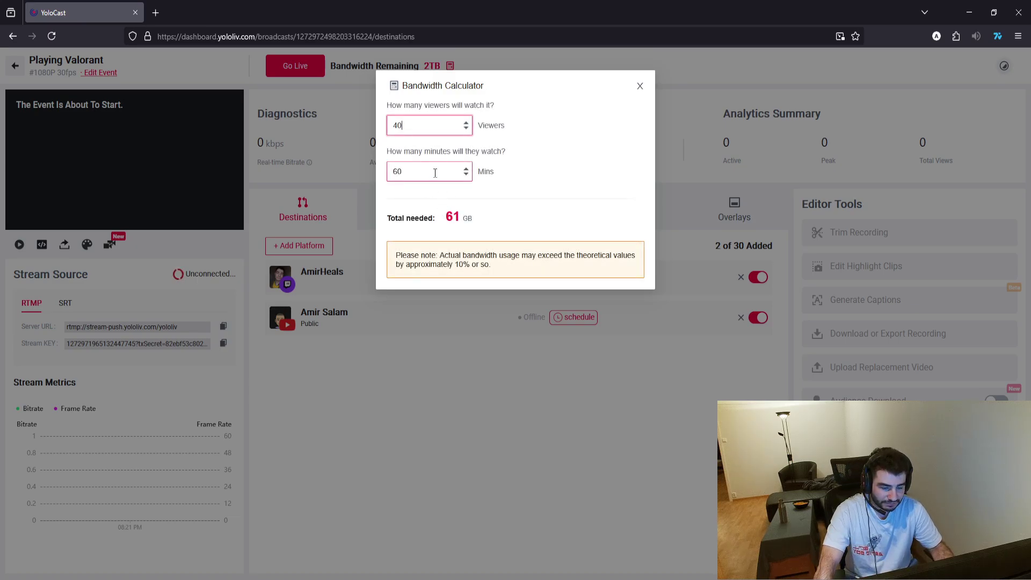
- Set the calculator's watch time to 600 minutes, check the total bandwidth needed, and close the calculator
double_click(435, 173)
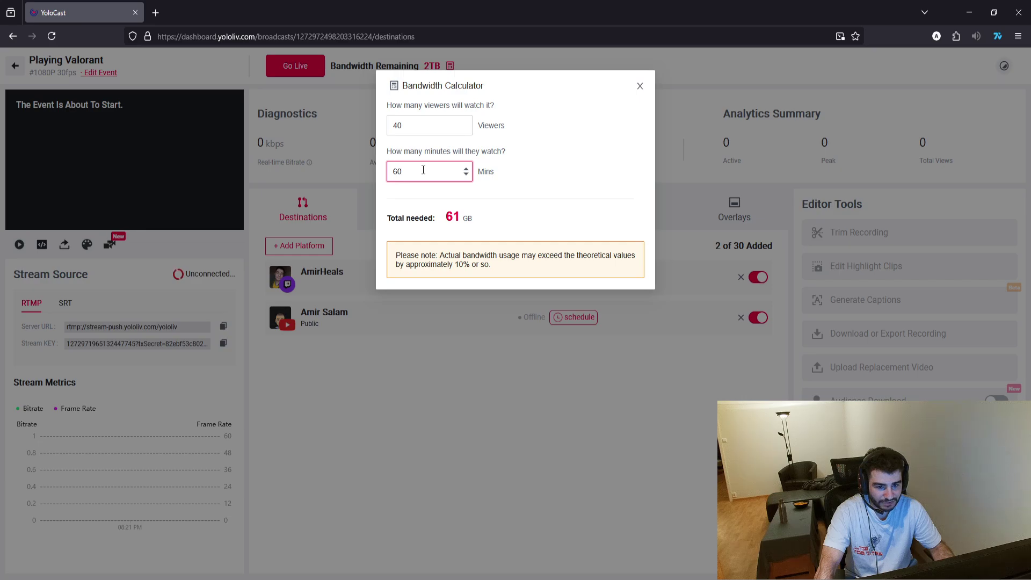
key("ctrl+a")
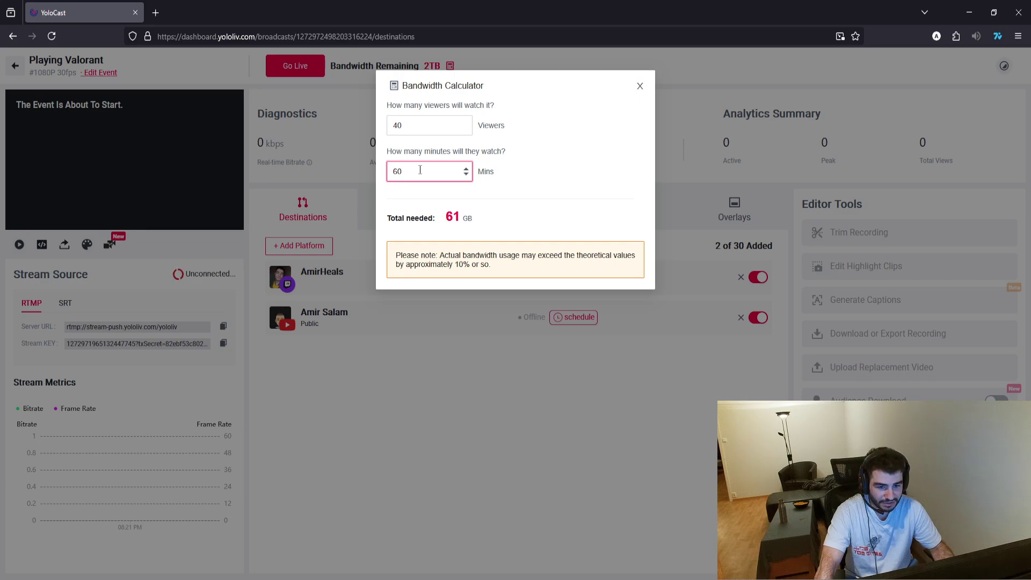
double_click(406, 174)
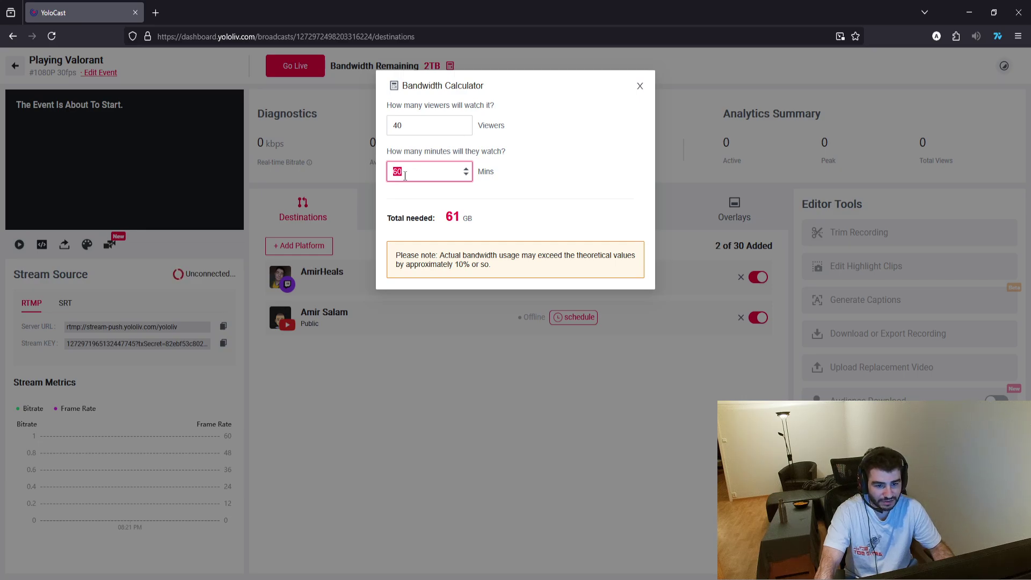
left_click_drag(413, 173, 387, 170)
type("0")
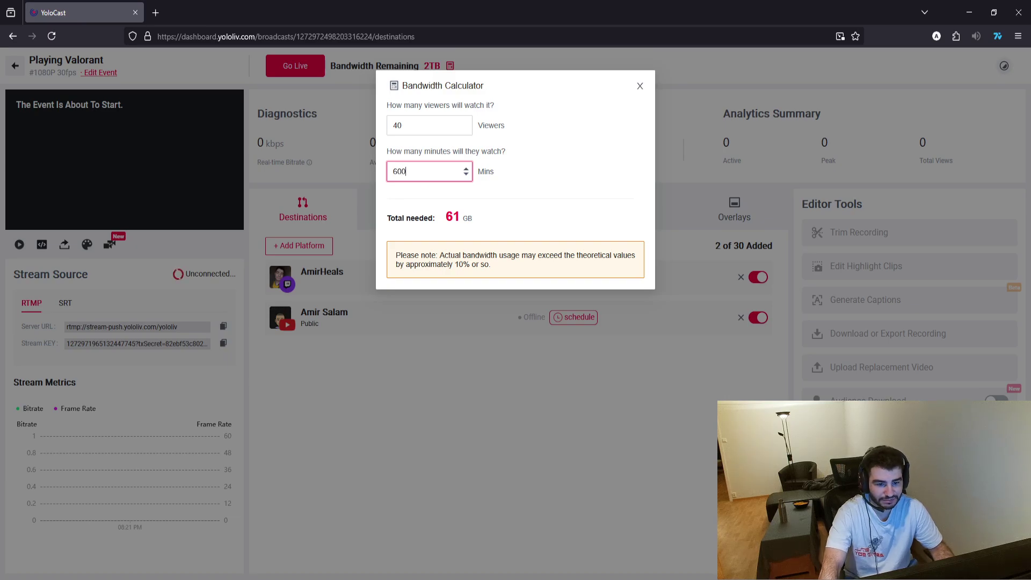
double_click(427, 169)
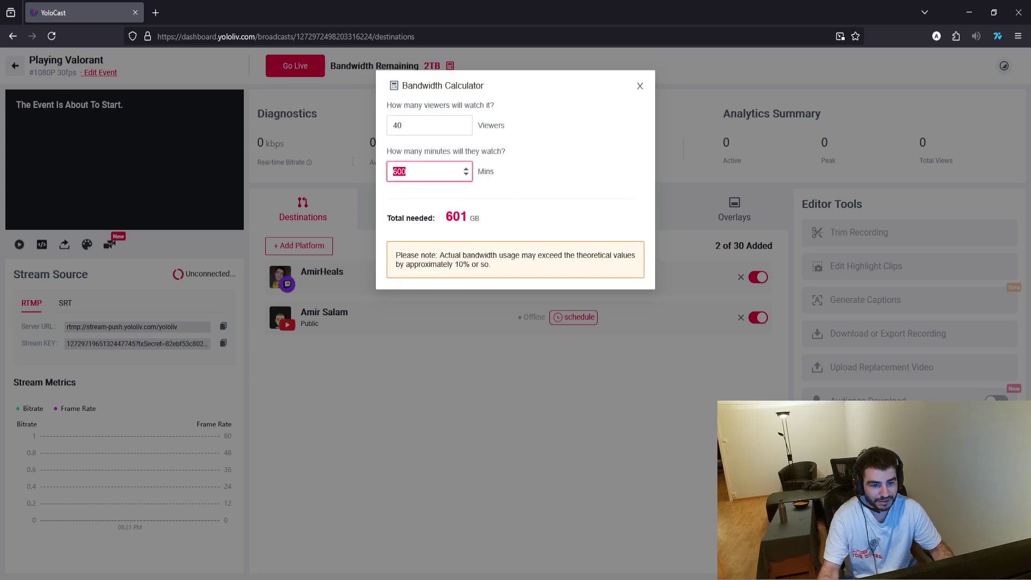
left_click(427, 170)
double_click(427, 170)
left_click(482, 168)
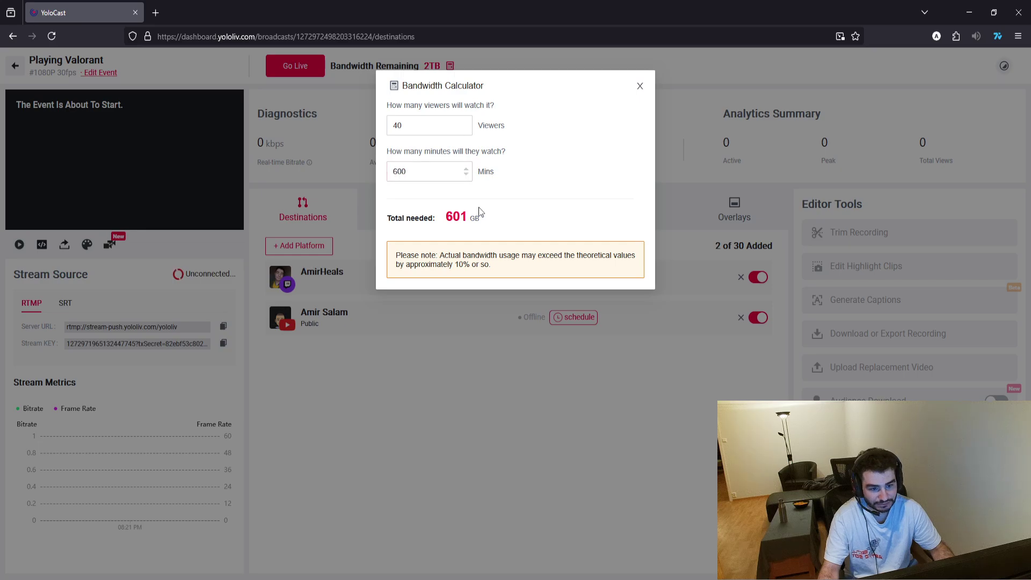
left_click_drag(445, 215, 492, 215)
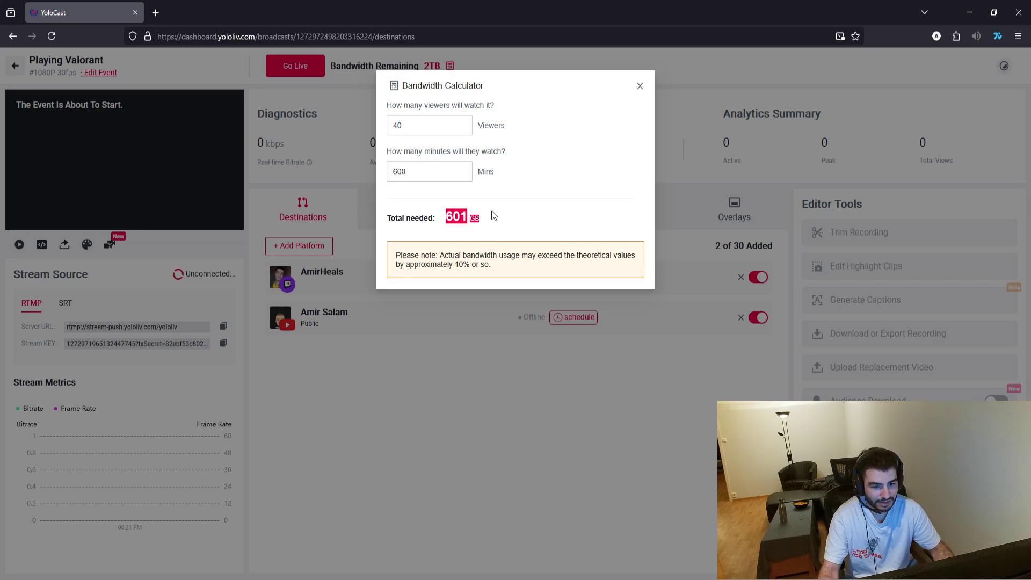
left_click(640, 86)
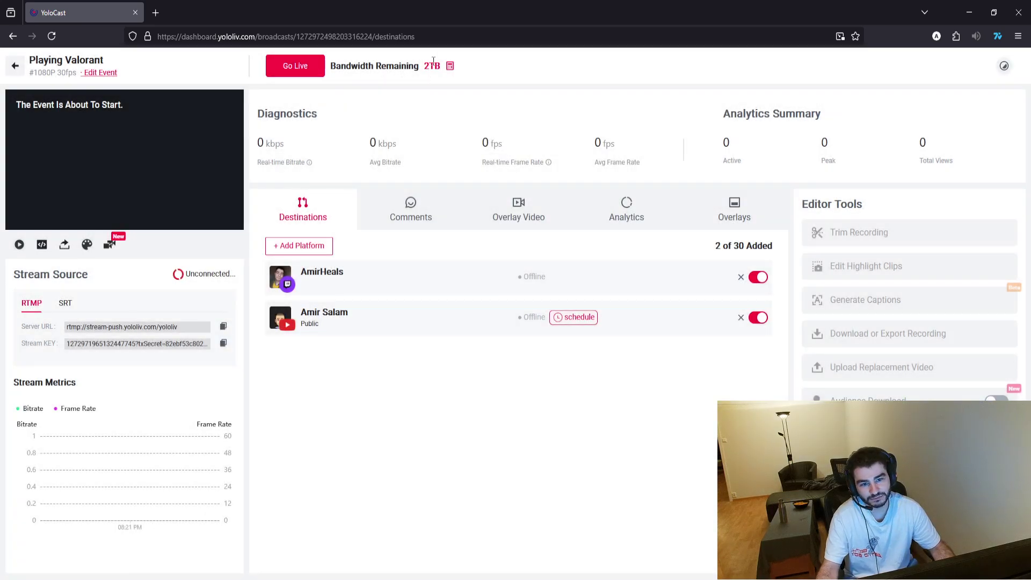
- Examine the event's editing options, including the Ko-fi and external-site donation settings in the advanced section, and leave without updating the event
left_click(101, 73)
scroll(431, 347, "down", 5)
scroll(431, 346, "up", 5)
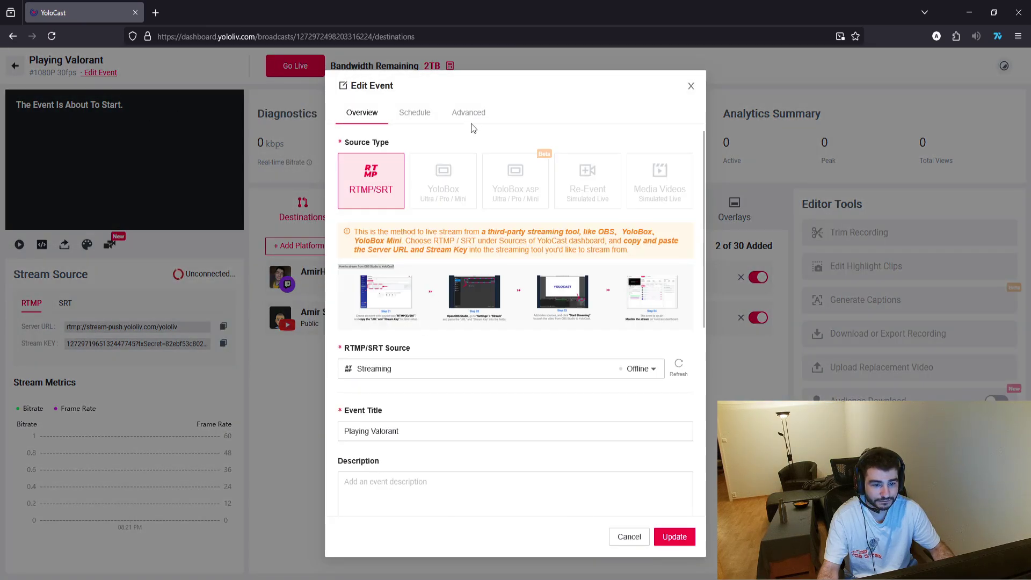
left_click(470, 112)
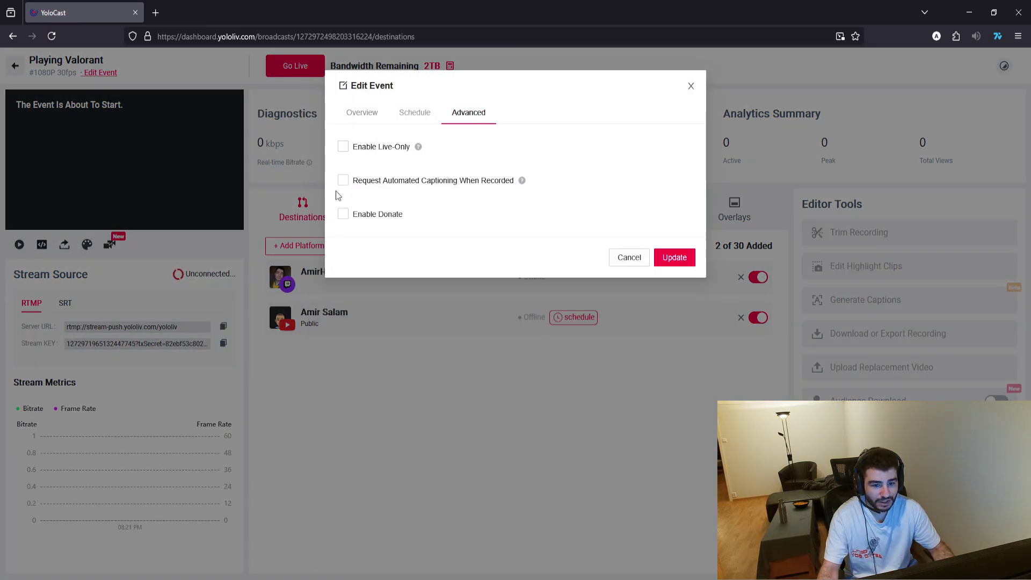
left_click(343, 215)
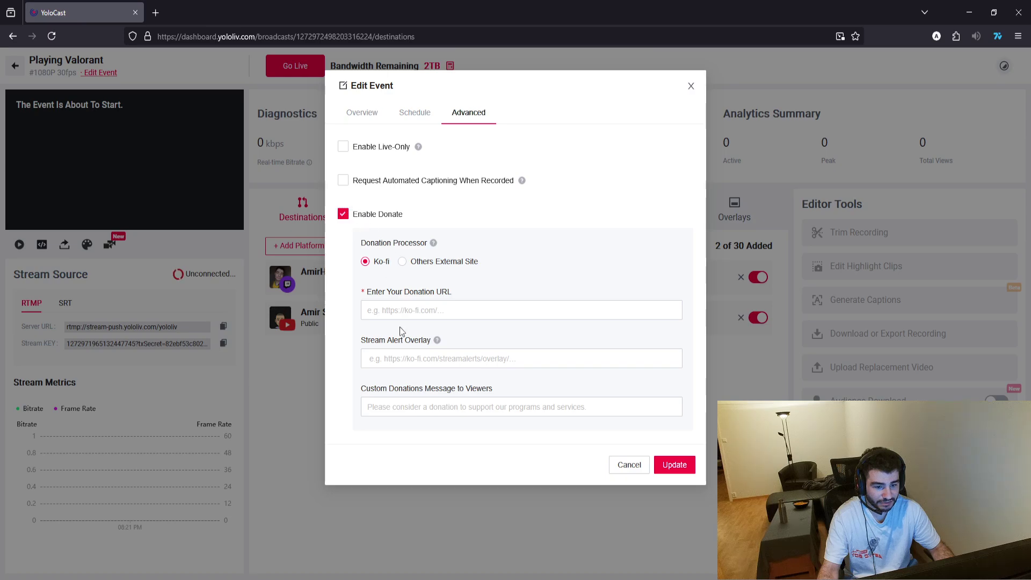
left_click(417, 263)
left_click(368, 264)
left_click(416, 264)
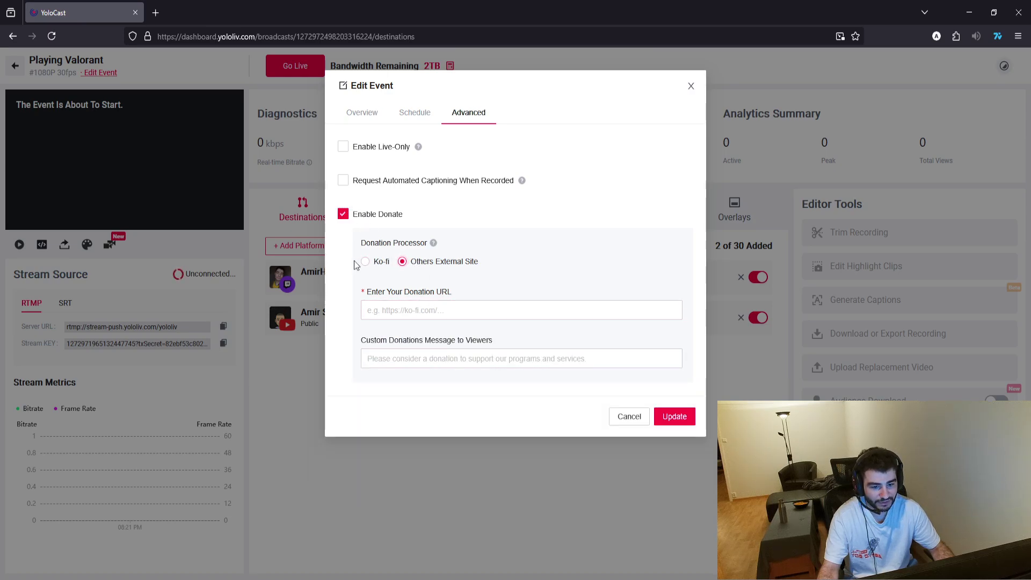
left_click(368, 266)
left_click(378, 216)
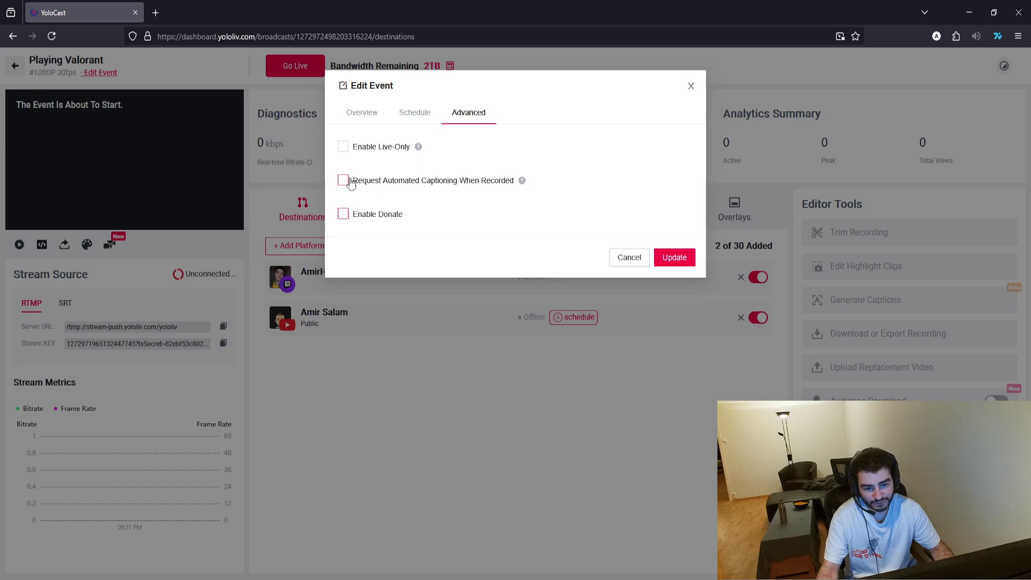
left_click(629, 257)
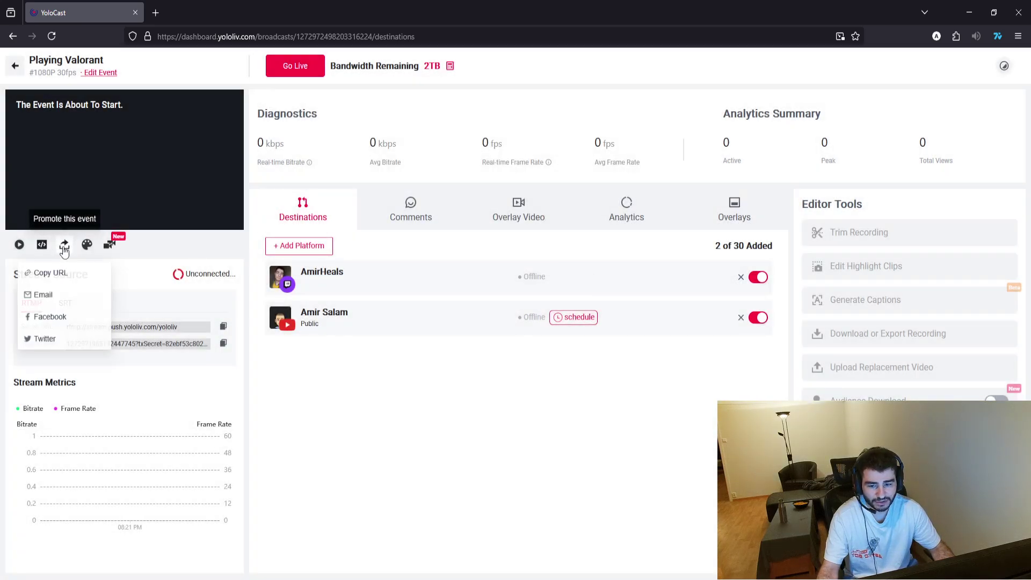
- Try turning off the event page's branding, player logo, pre-roll message and related events, and close the appearance settings without saving
mouse_move(64, 247)
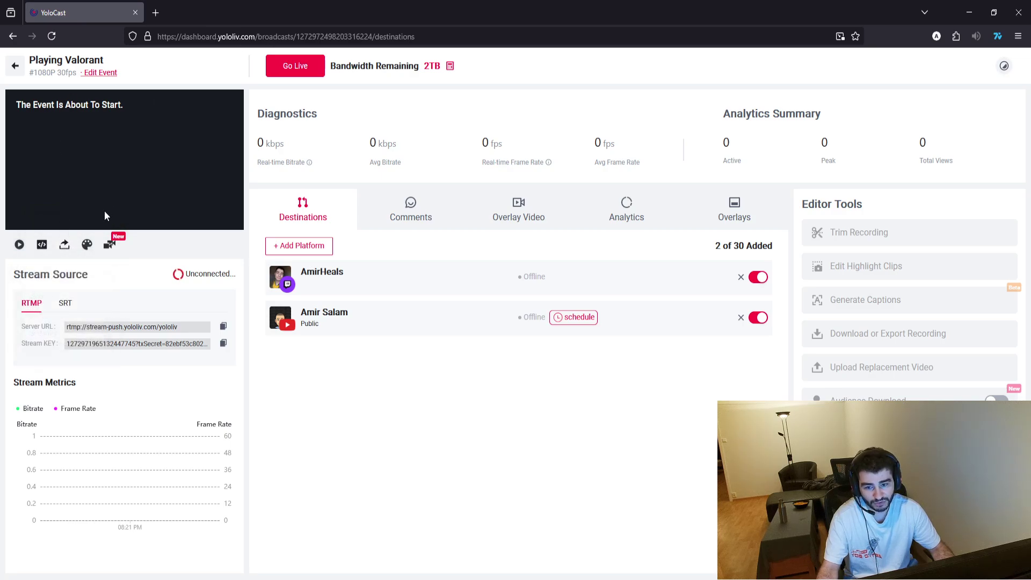
left_click(86, 246)
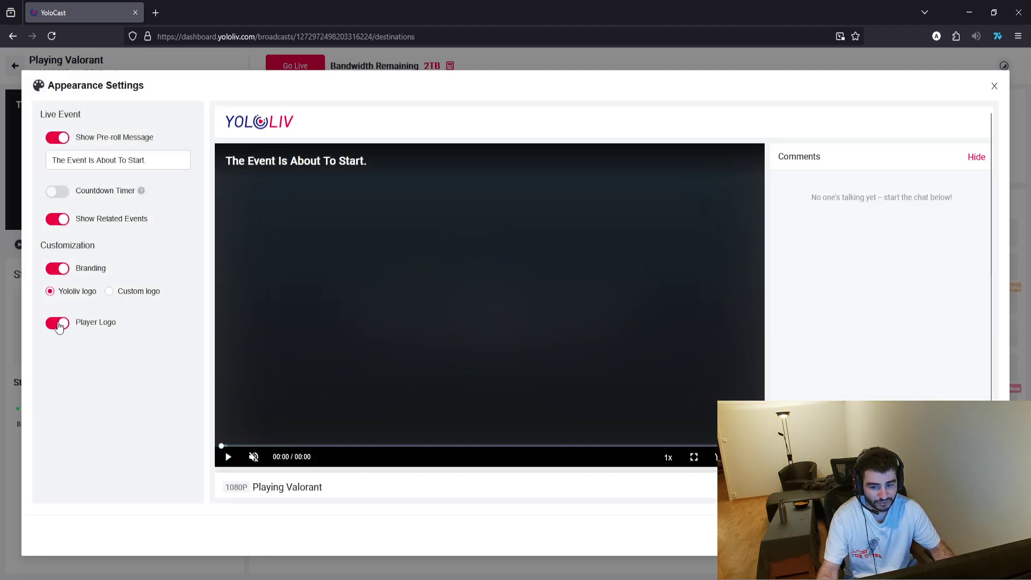
left_click(62, 270)
left_click(60, 297)
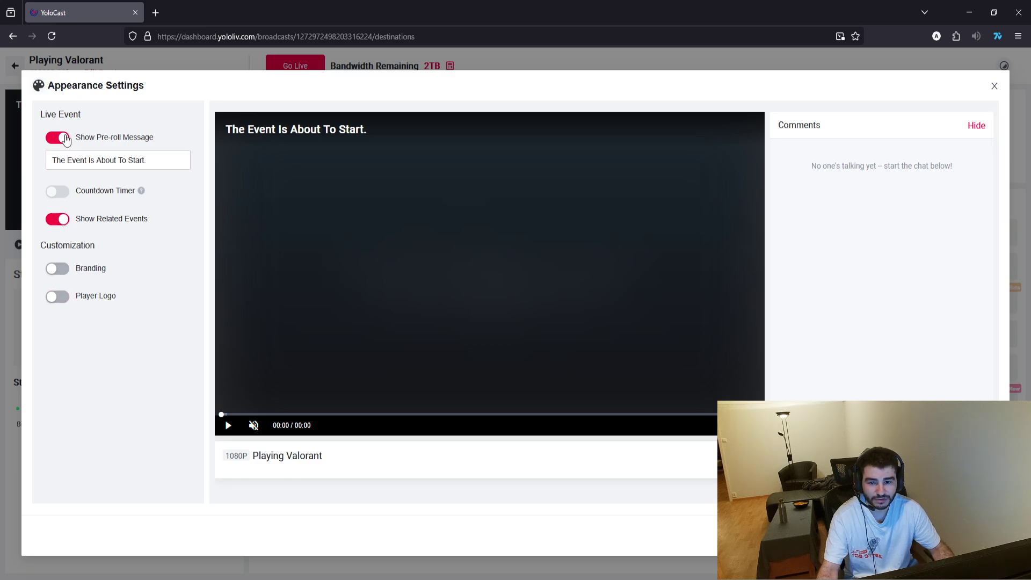
left_click(61, 138)
left_click(59, 193)
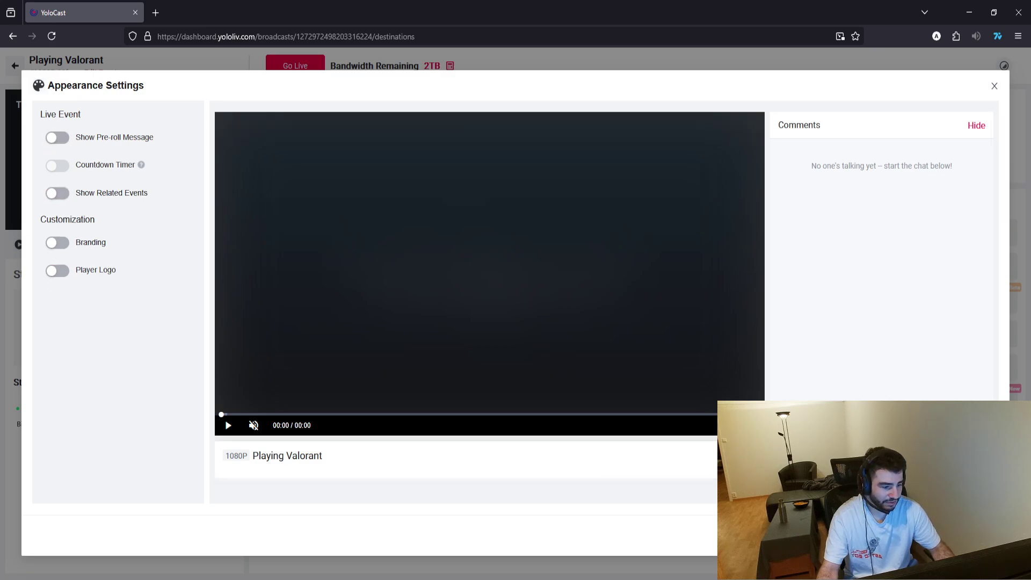
left_click(913, 535)
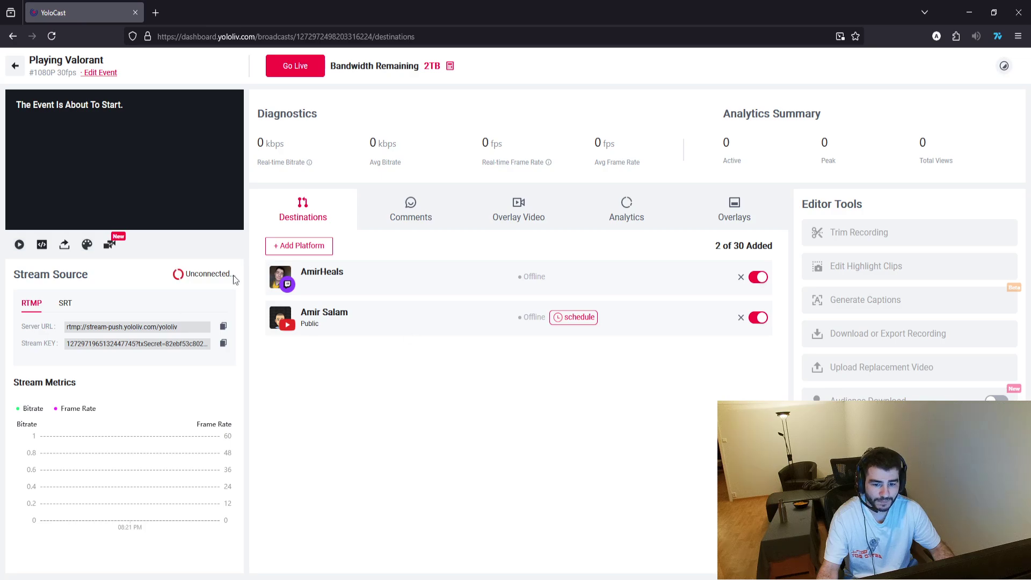
- Review the event's backup stream settings and the 24*7 Live Stream dashboard, and return to the live events list
left_click(110, 245)
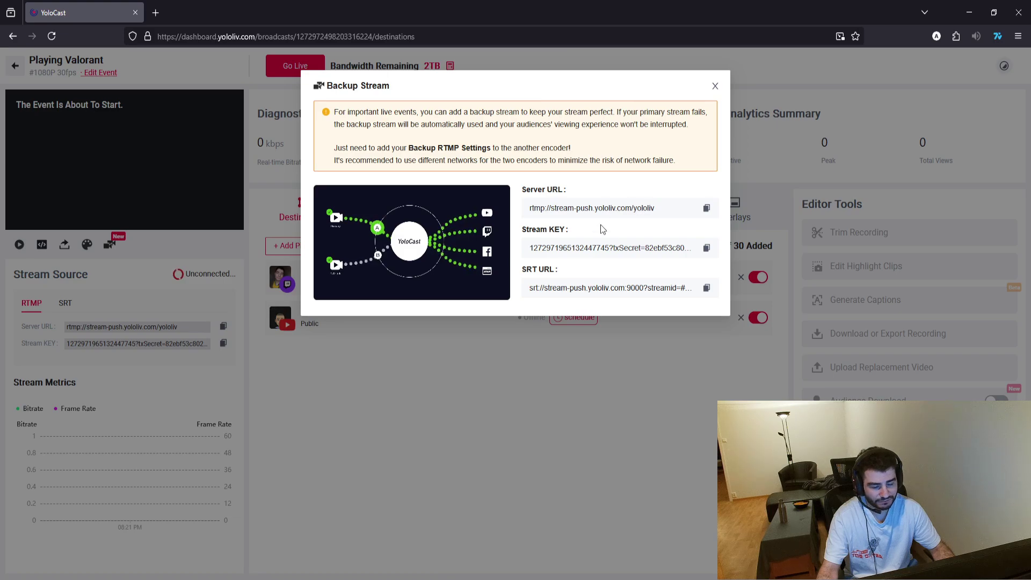
left_click(715, 87)
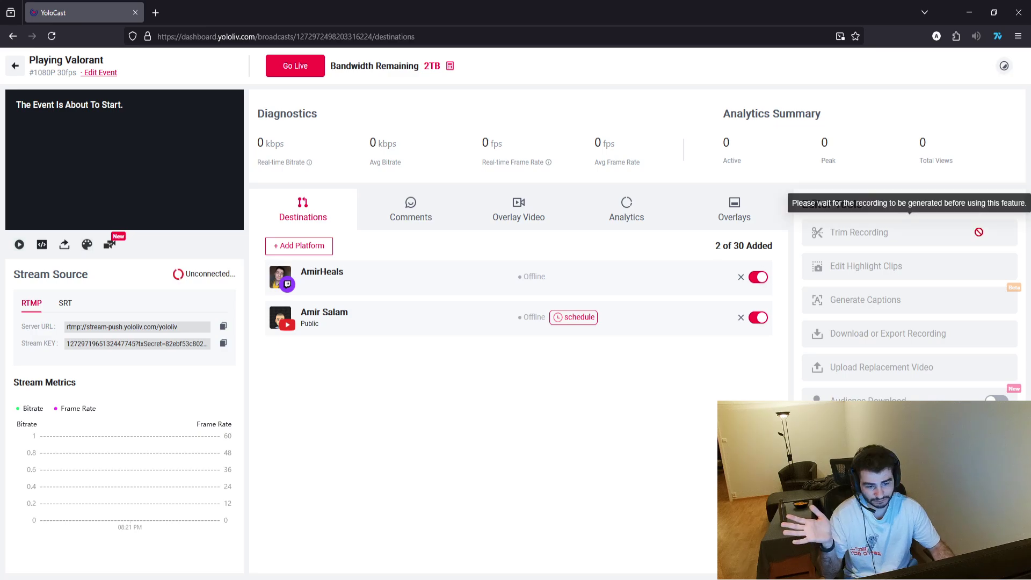
left_click(15, 68)
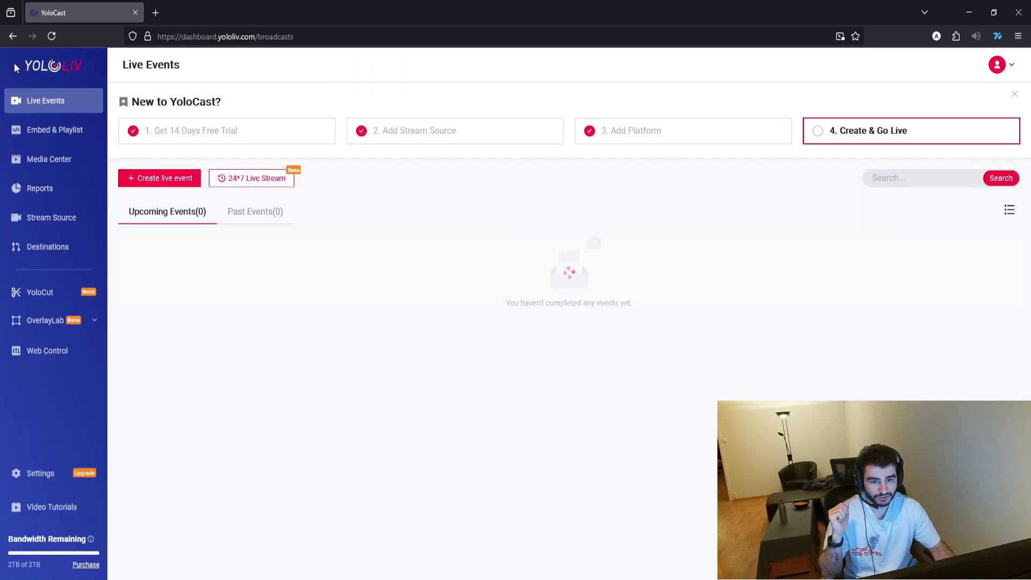
left_click(235, 186)
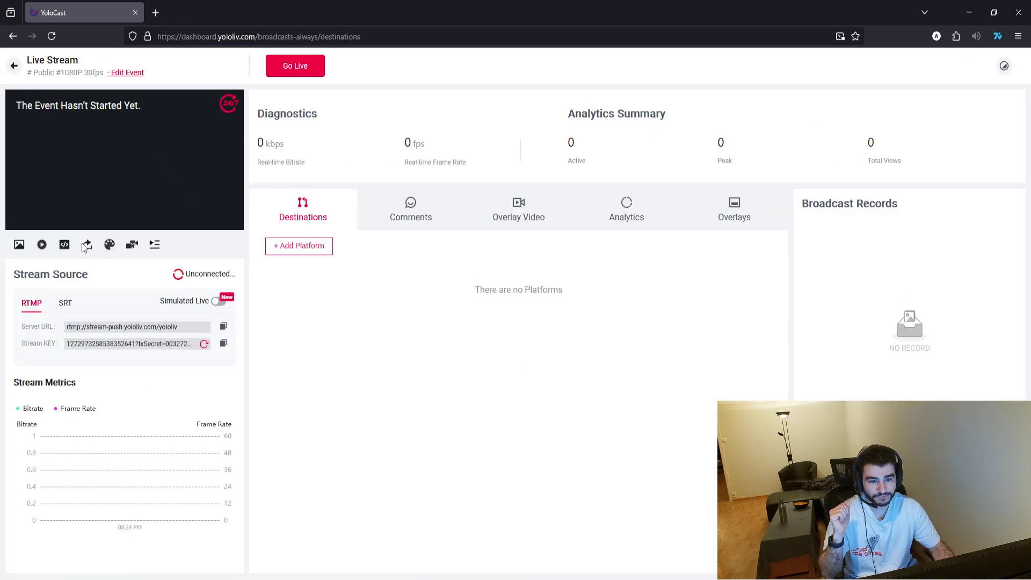
left_click(15, 66)
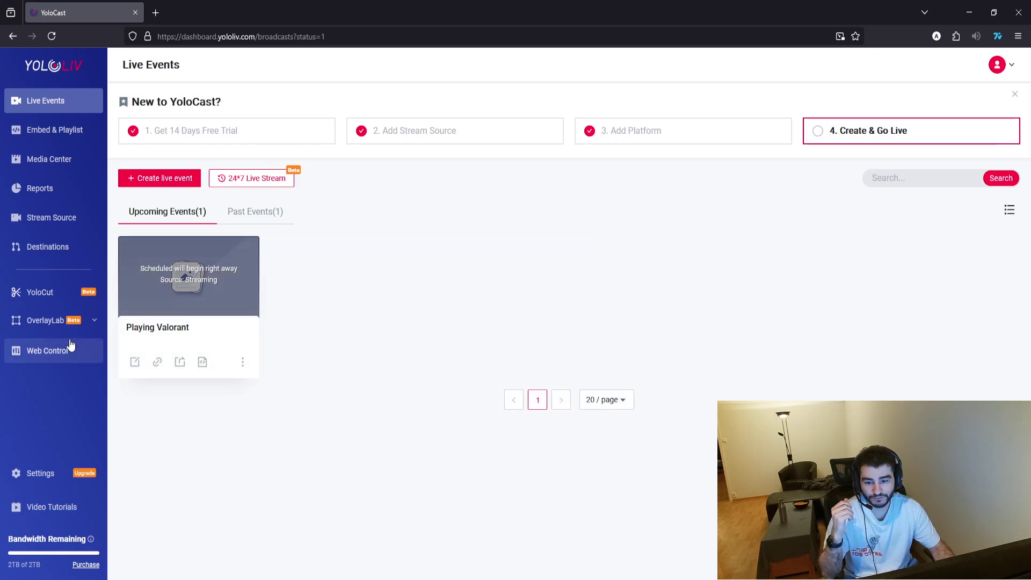
- Look through YoloCut, the OverlayLab sections and the overlay library's Game category, and open the Web Control device connection page
left_click(74, 292)
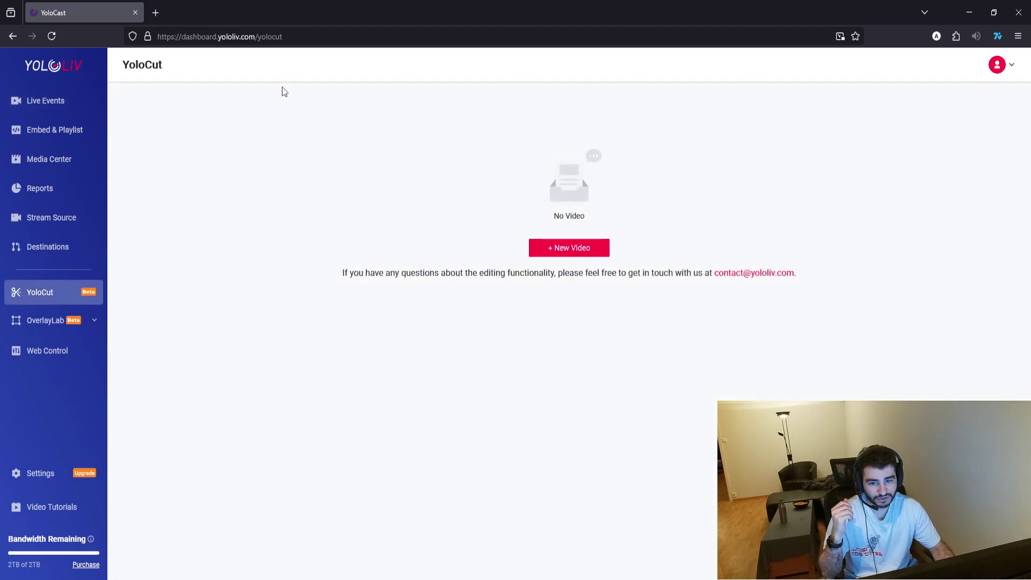
left_click(31, 319)
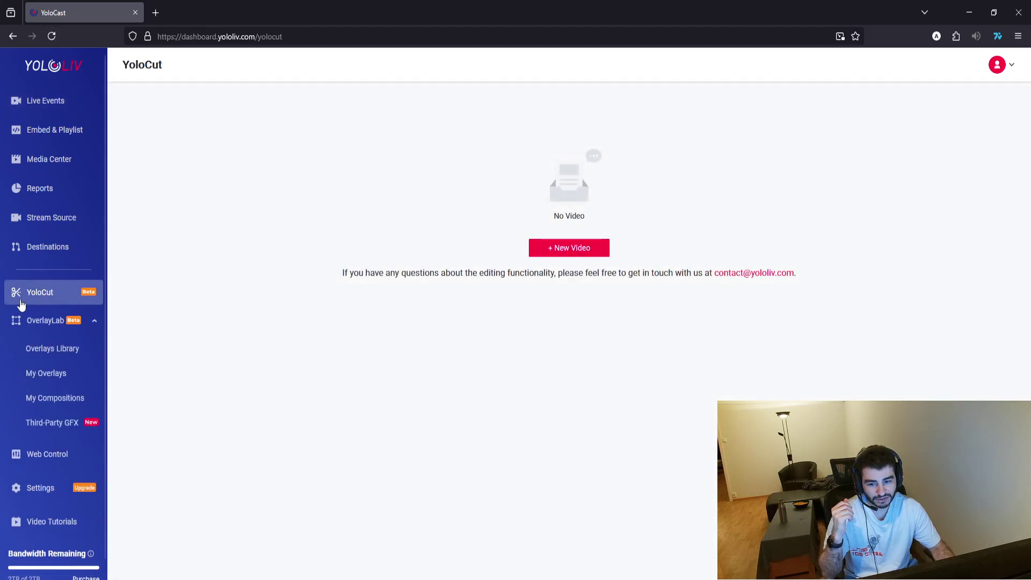
left_click(63, 400)
left_click(63, 372)
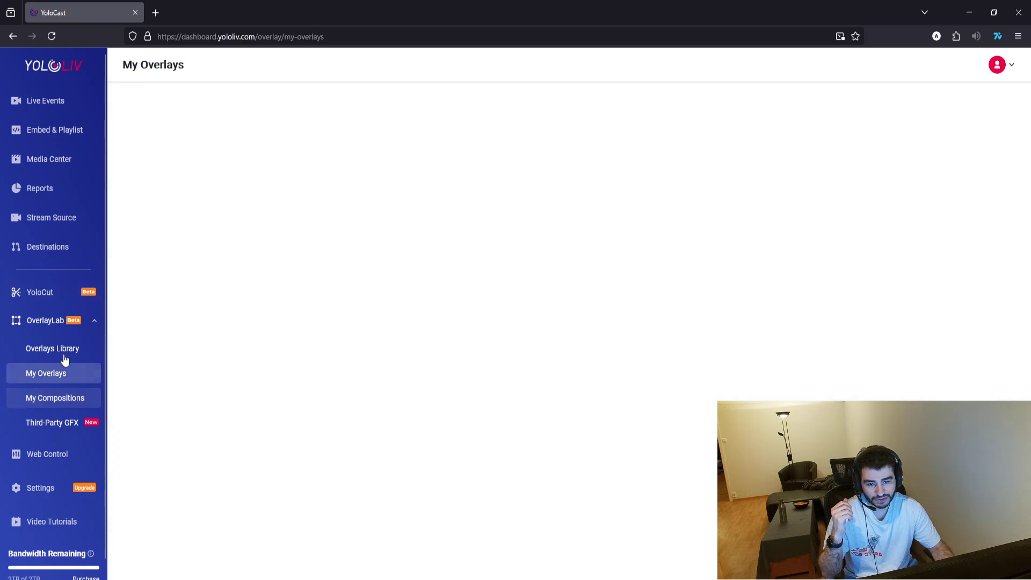
left_click(62, 422)
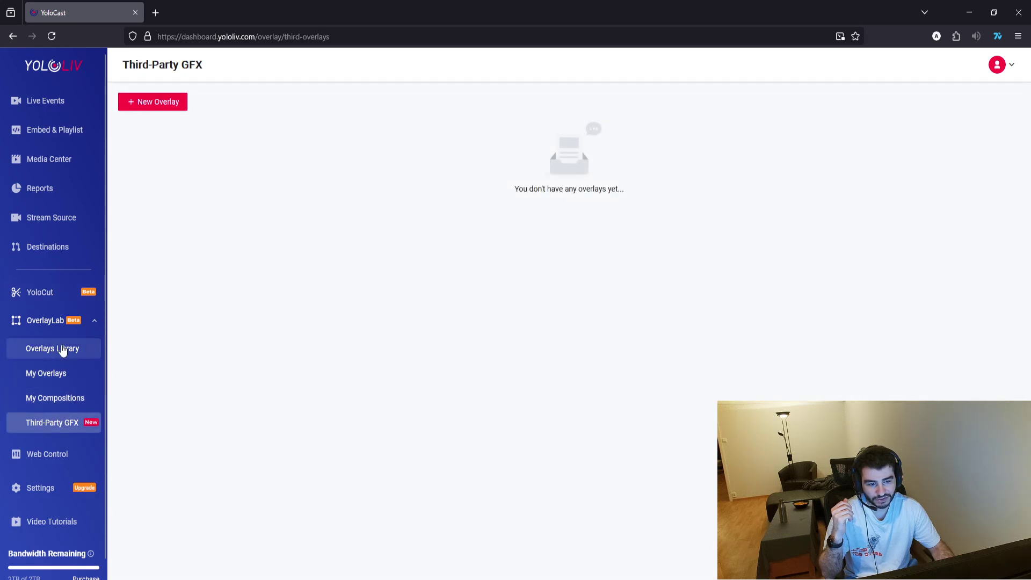
left_click(62, 349)
left_click(90, 321)
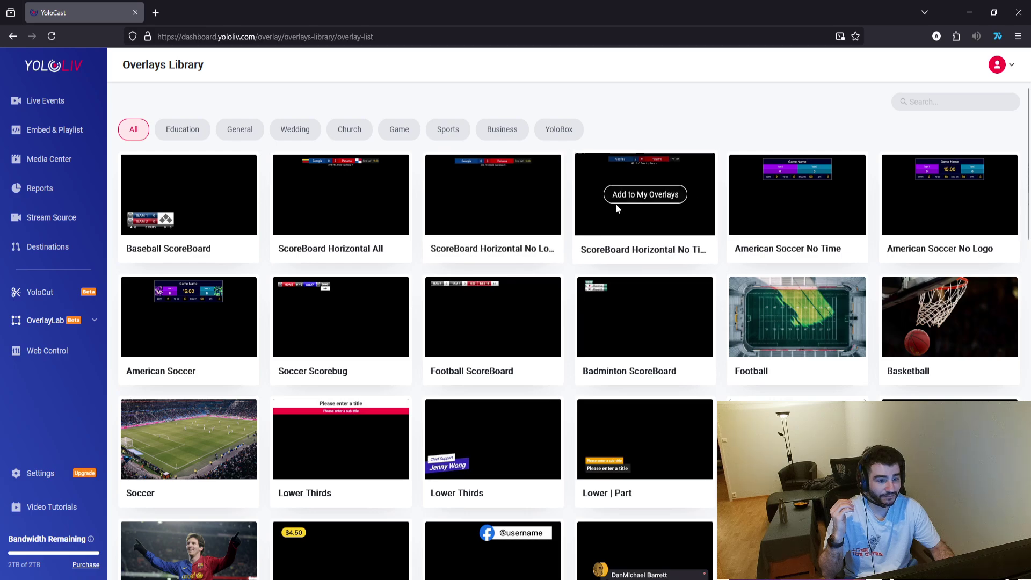
left_click(399, 128)
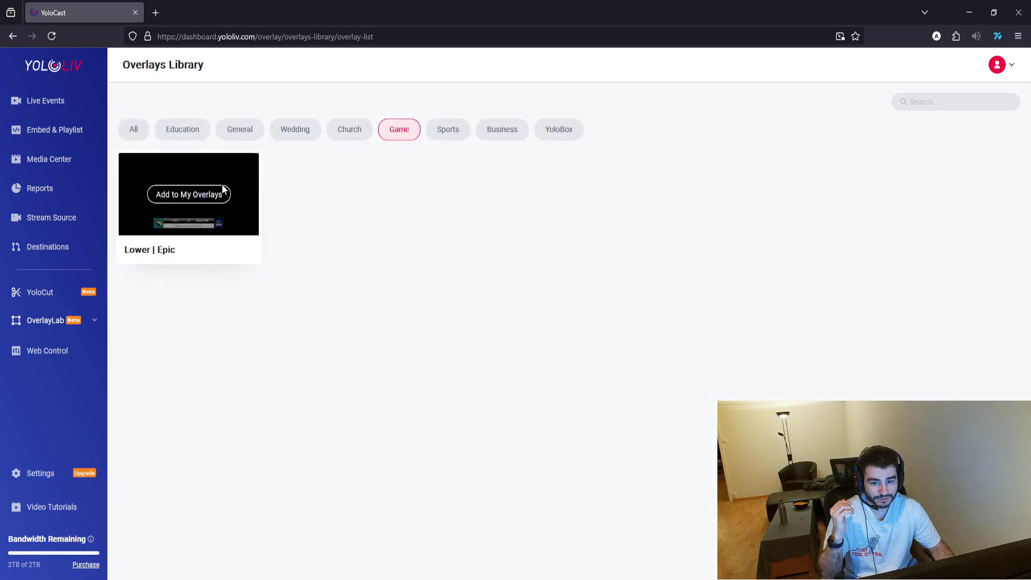
left_click(58, 351)
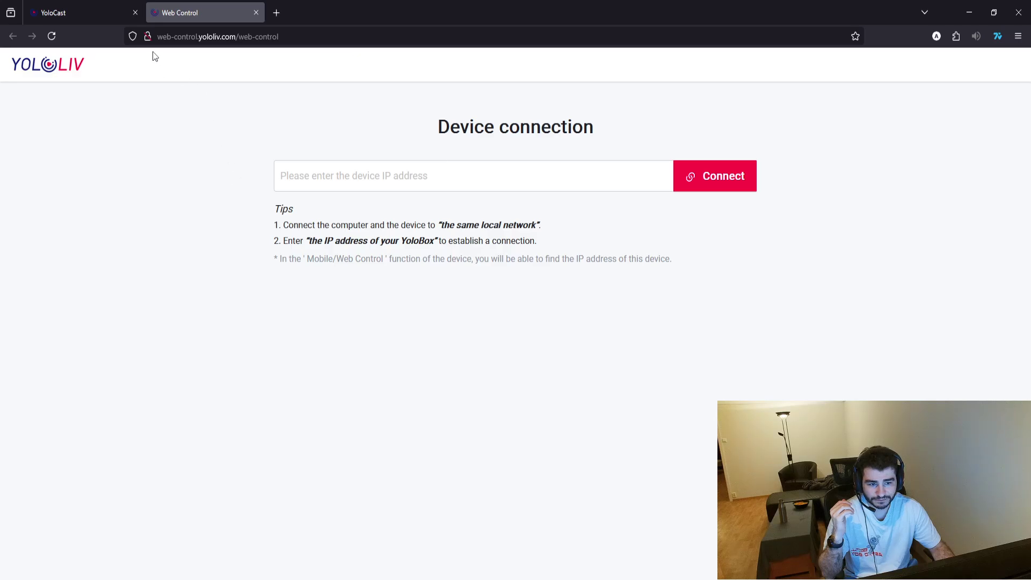
- Close the Web Control page and look over the Media Center videos, the live events list and the custom embed options
left_click(256, 12)
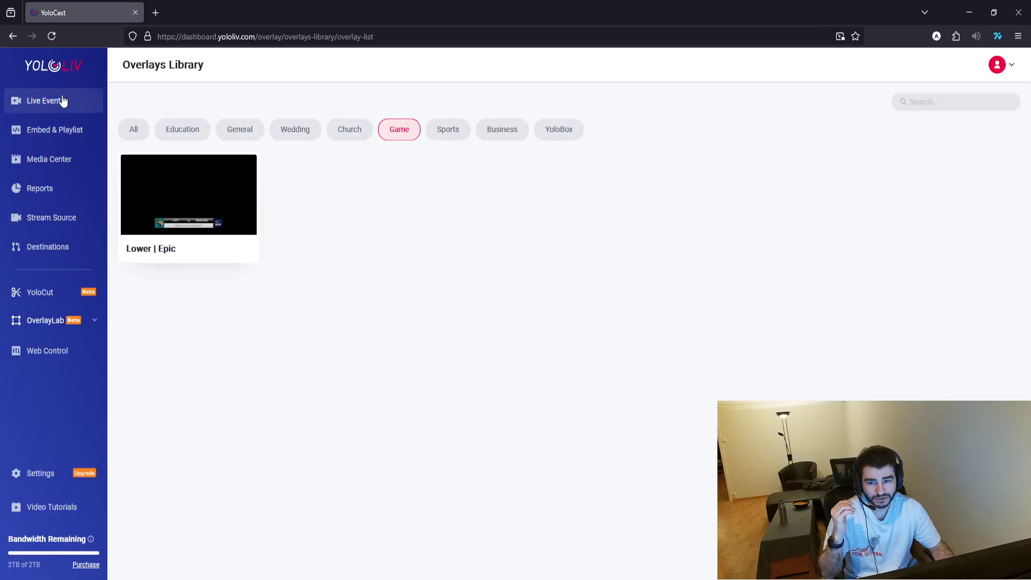
left_click(63, 160)
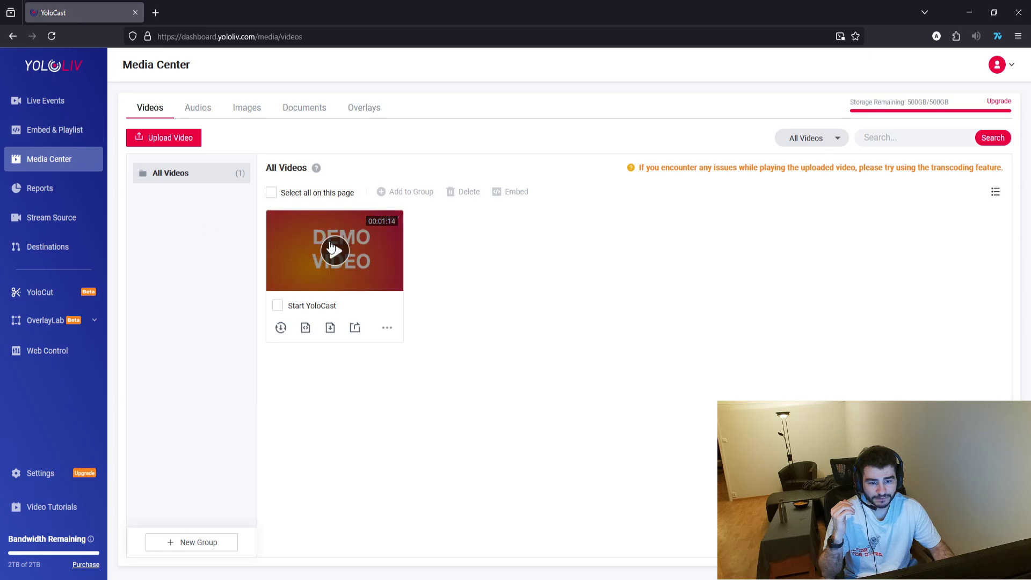
left_click(60, 98)
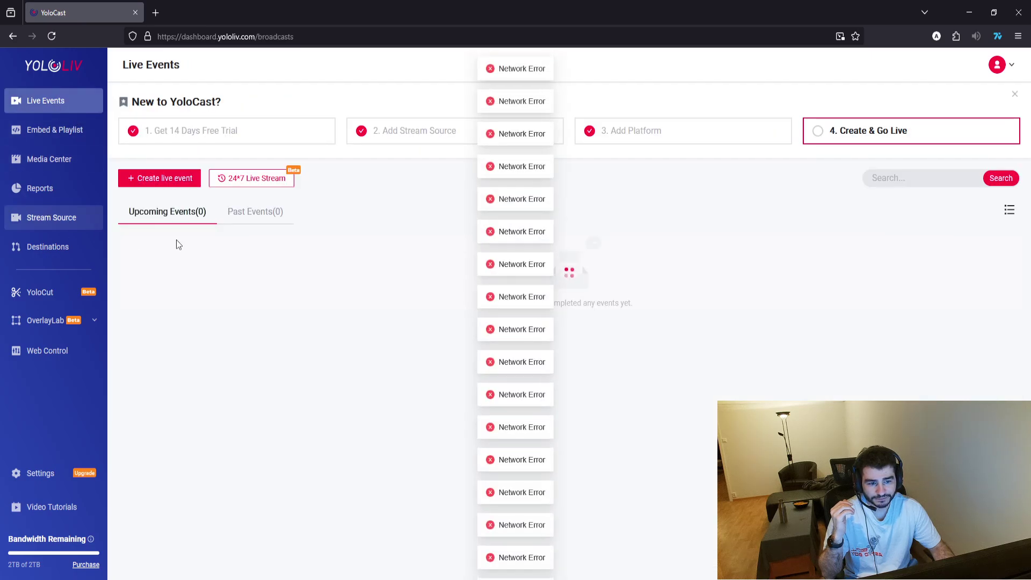
left_click(57, 132)
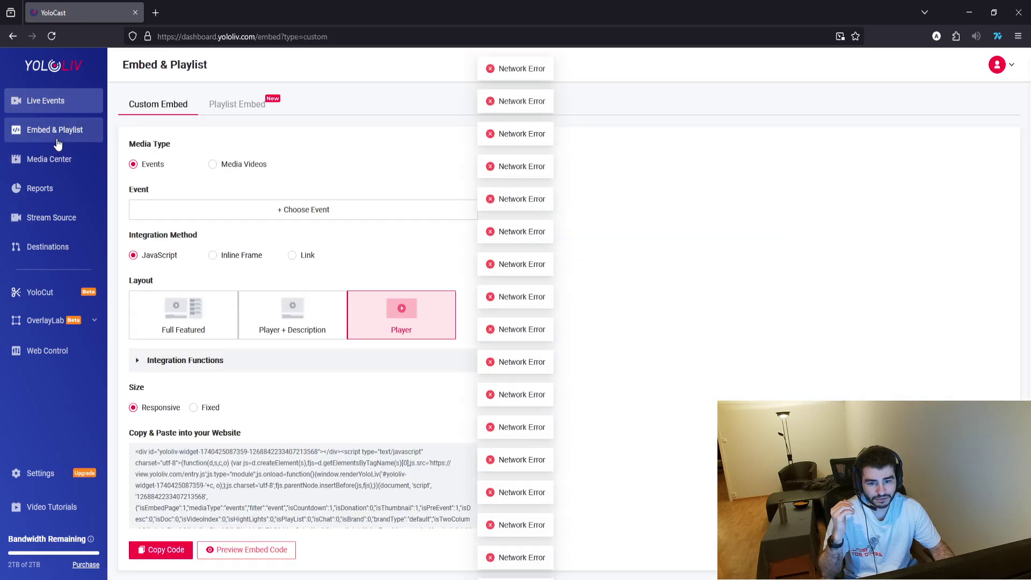
left_click(72, 107)
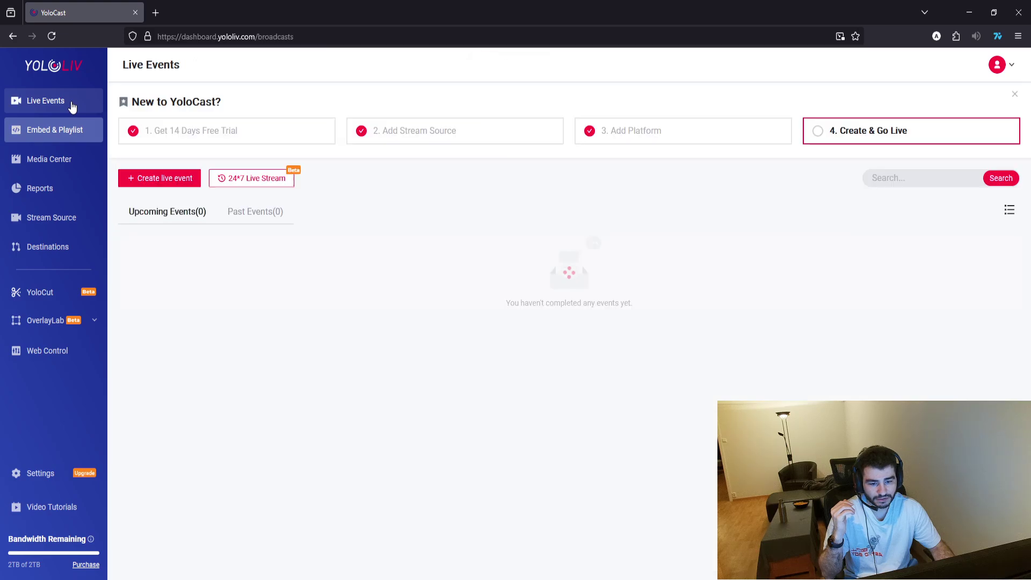
left_click(66, 133)
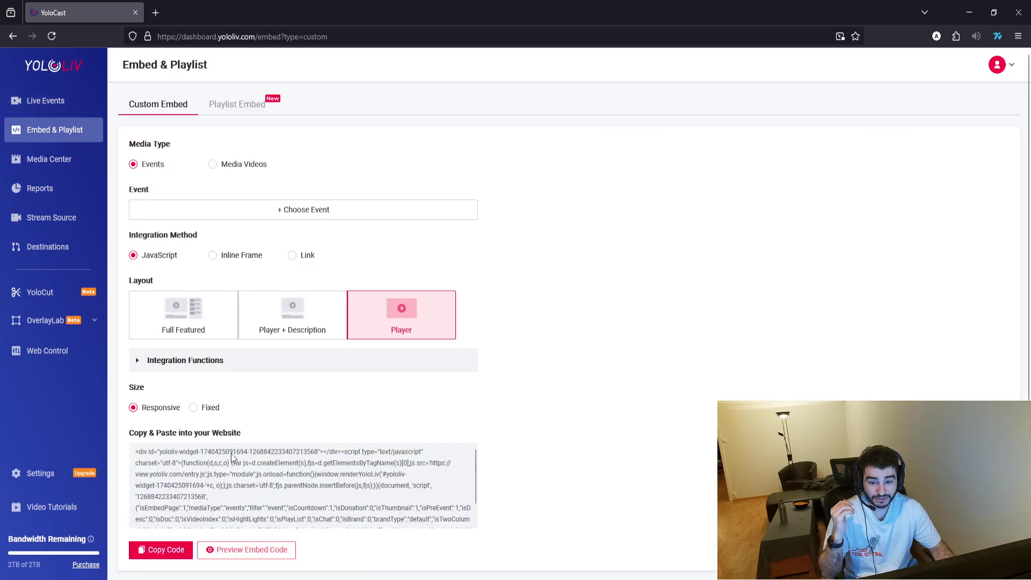
- Review the tabular event report and the available stream source options
left_click(43, 160)
left_click(41, 189)
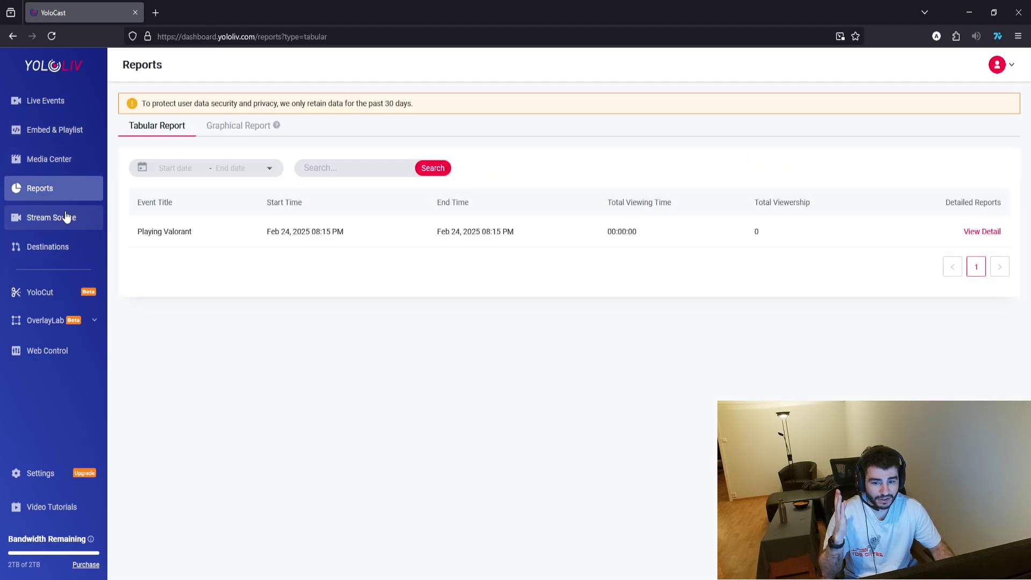
left_click(54, 217)
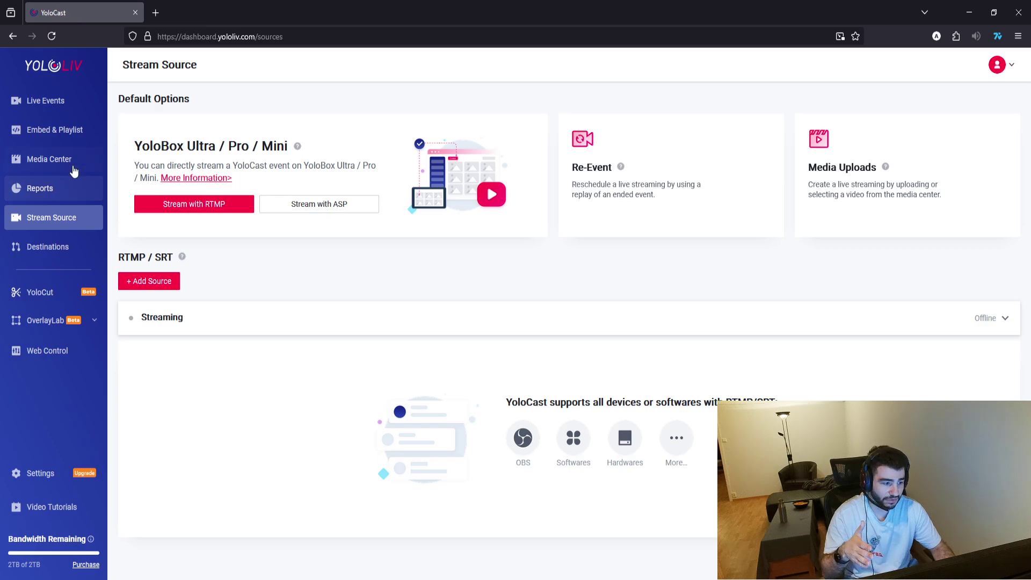
- Check the live events list again and browse through the available YoloCast video tutorials
left_click(60, 102)
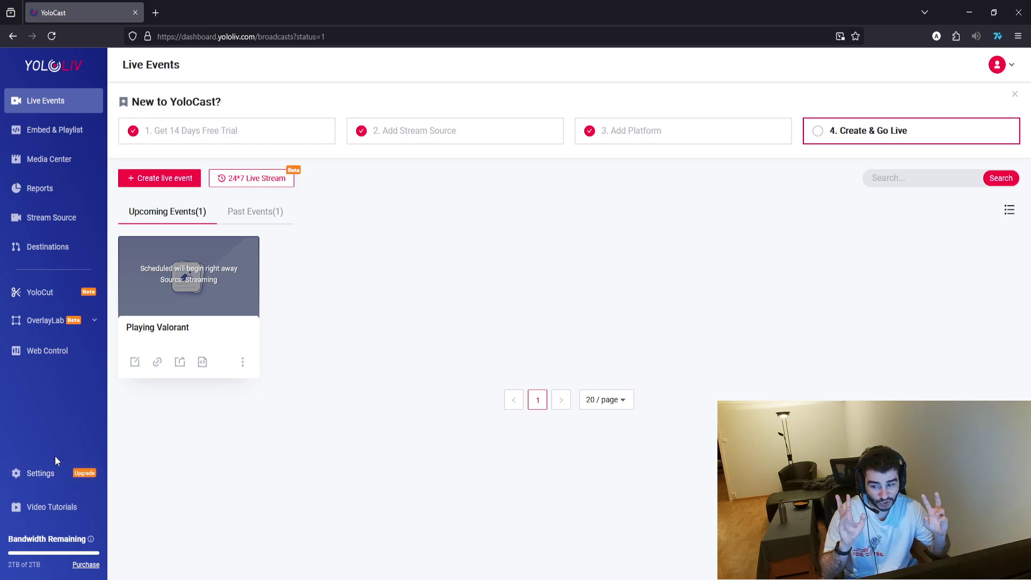
left_click(53, 513)
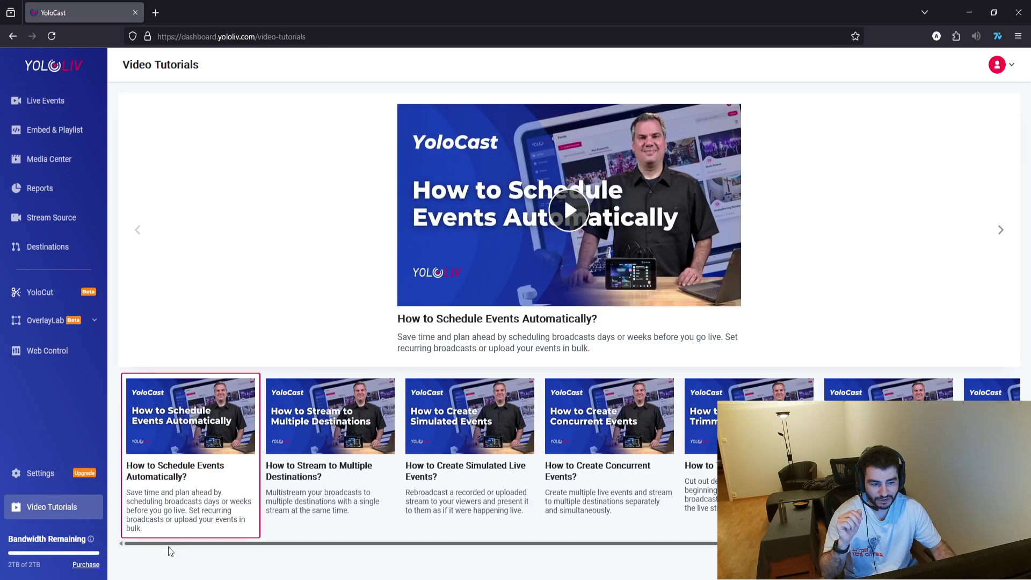
left_click_drag(168, 547, 446, 548)
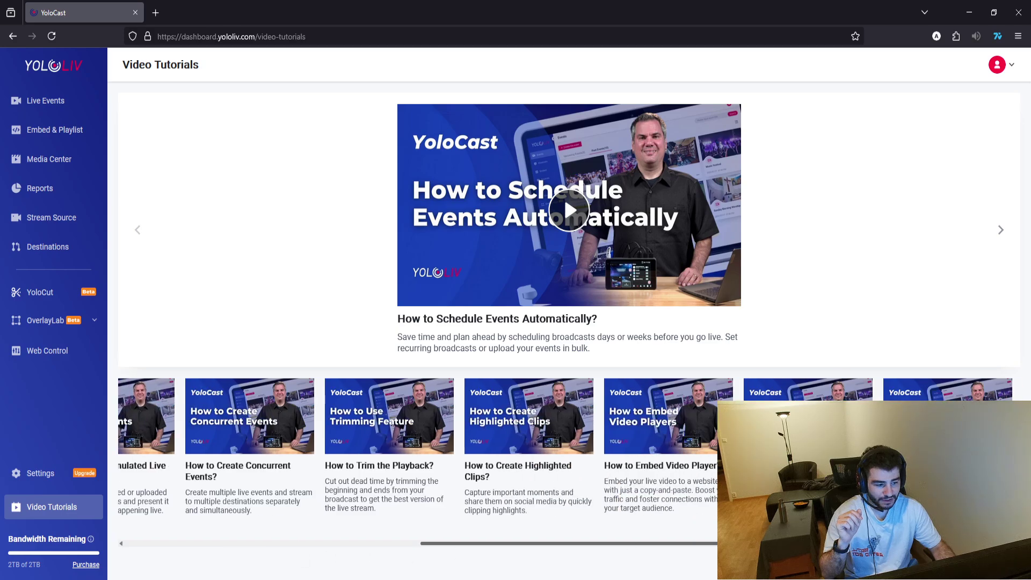